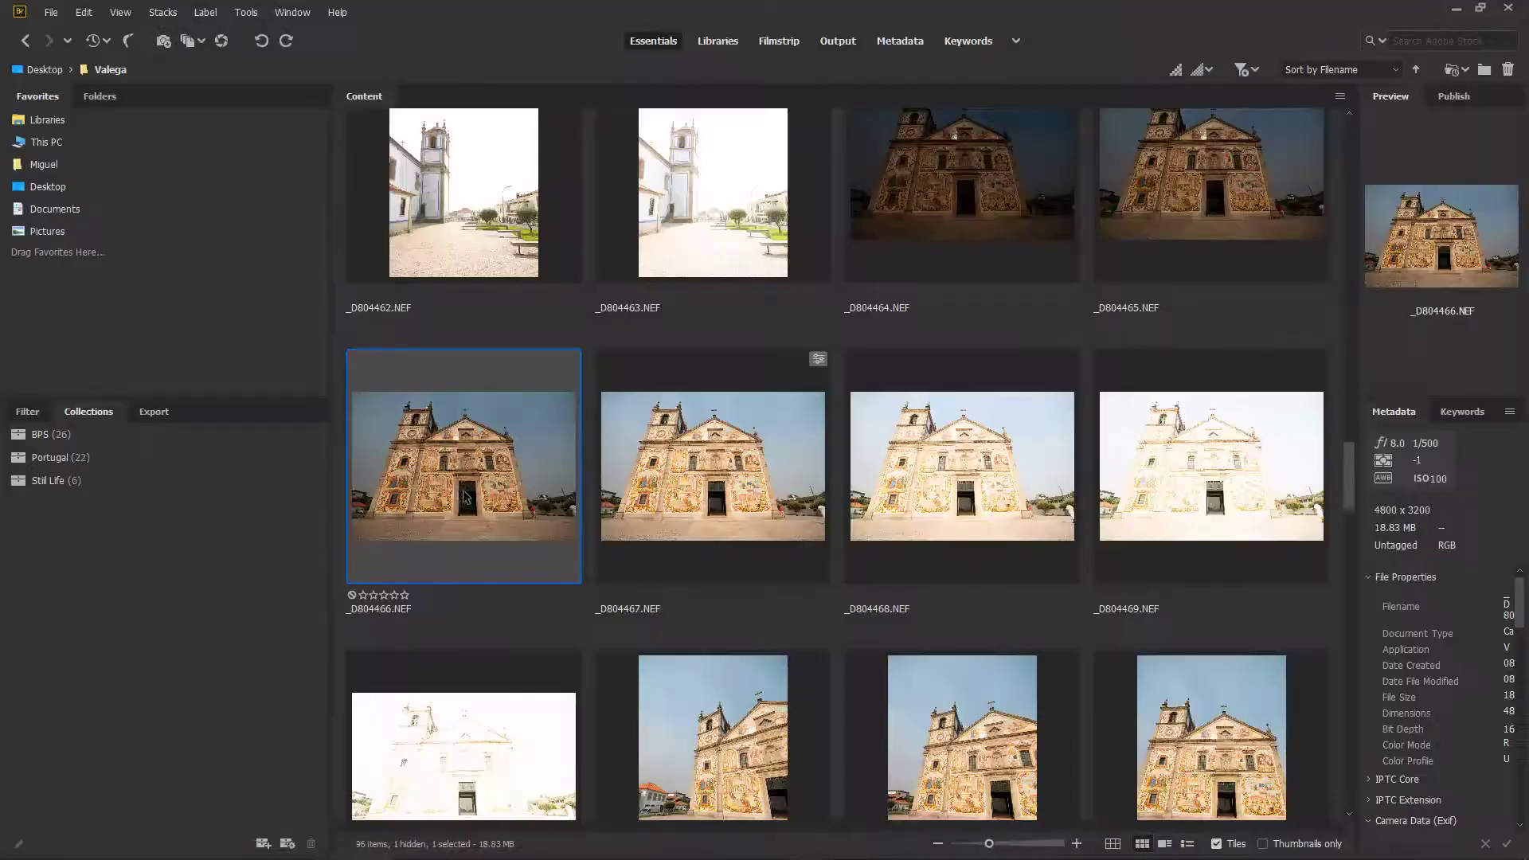
Step: In Bridge, select the church facade photo _D804466.NEF and open it in Camera Raw
{"action": "scroll", "coordinate": [498, 557], "scroll_direction": "down", "scroll_amount": 3}
{"action": "scroll", "coordinate": [500, 563], "scroll_direction": "up", "scroll_amount": 5}
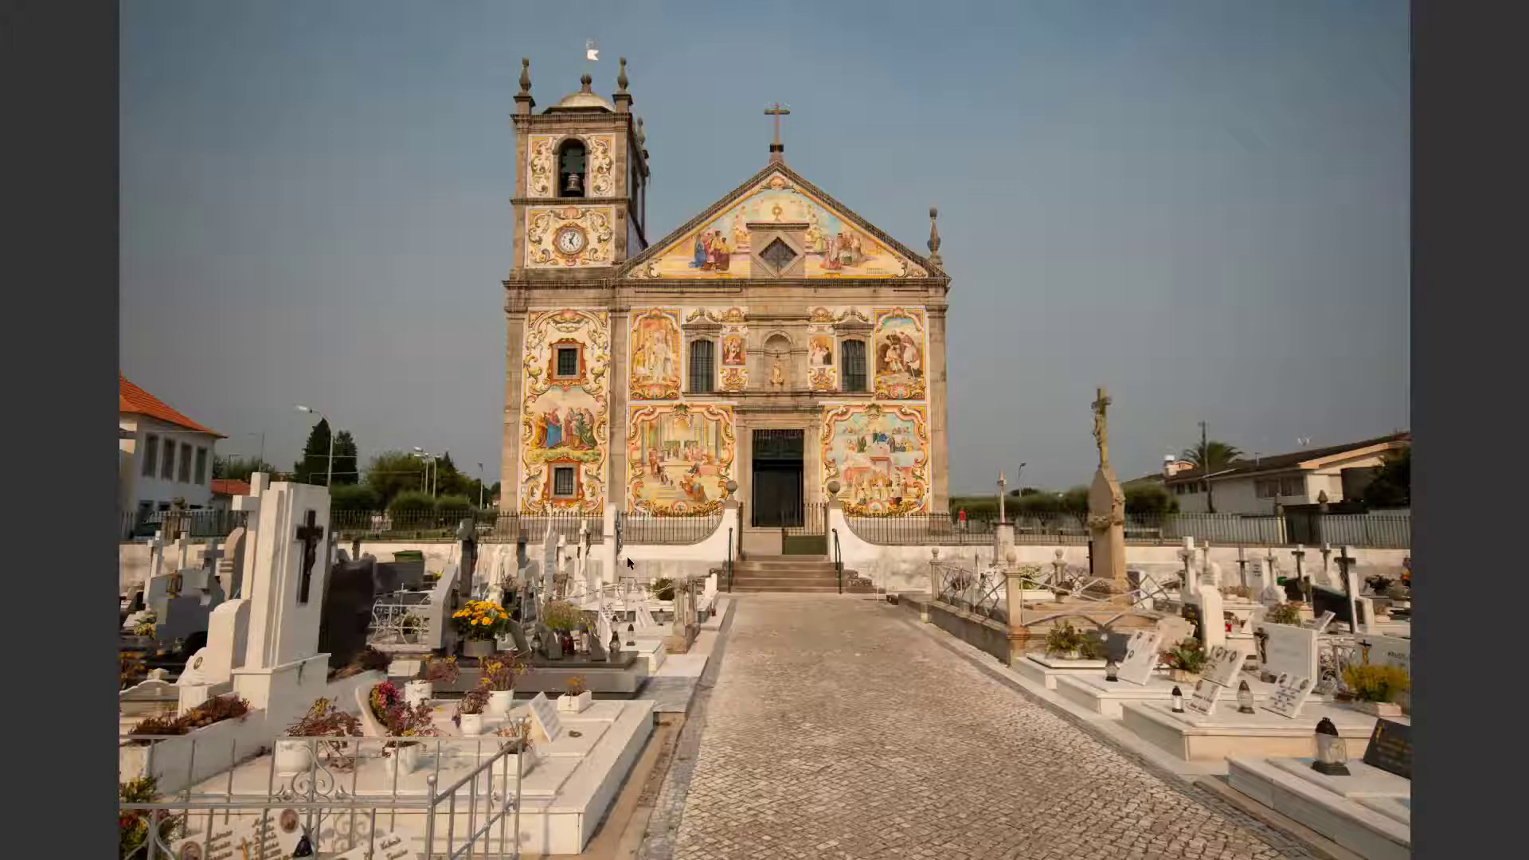
{"action": "key", "text": "space"}
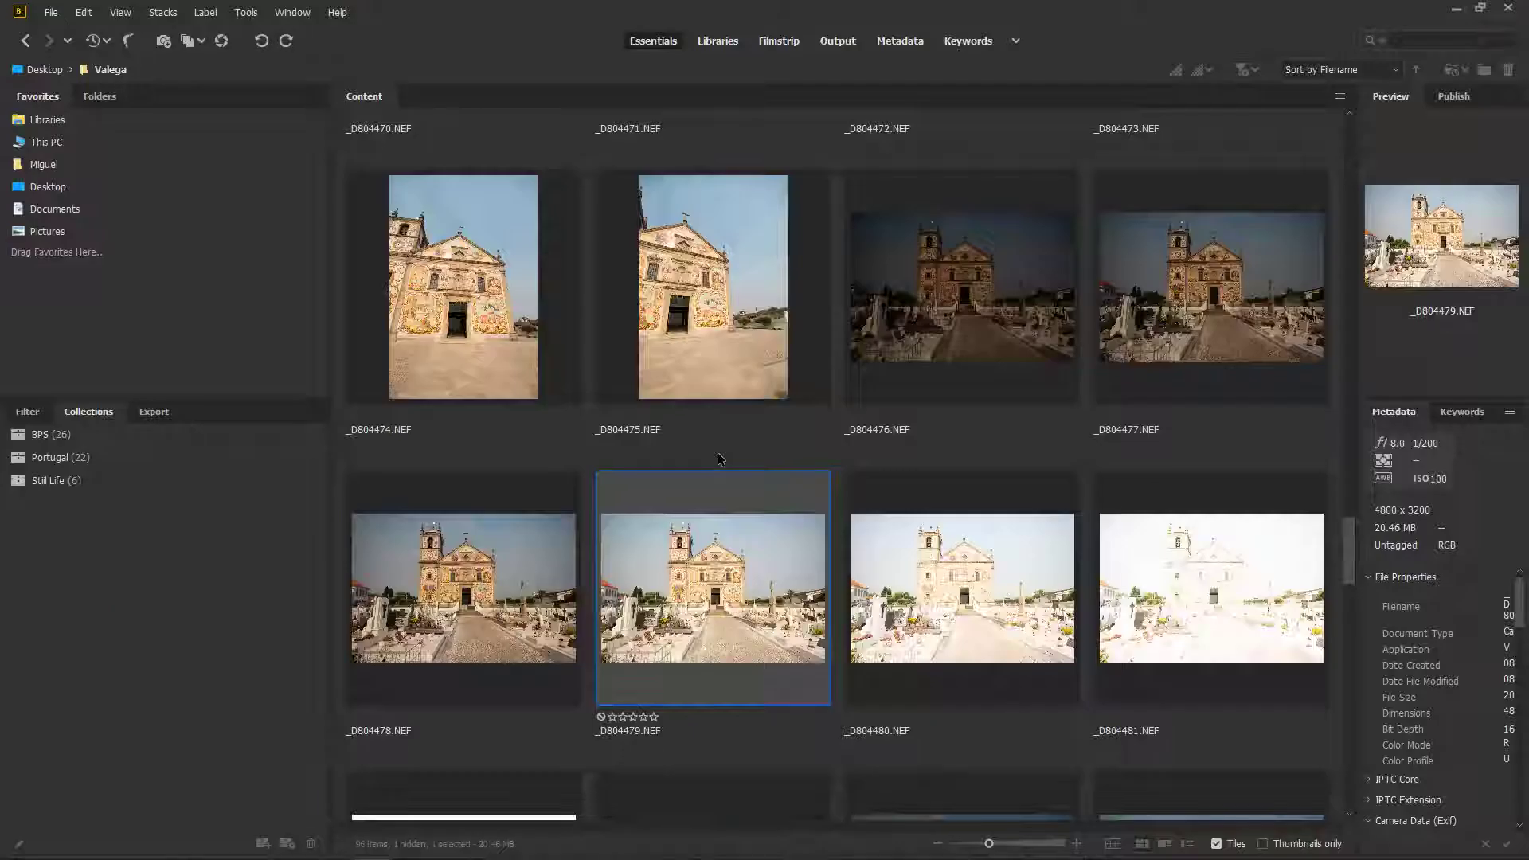
{"action": "left_click", "coordinate": [486, 480]}
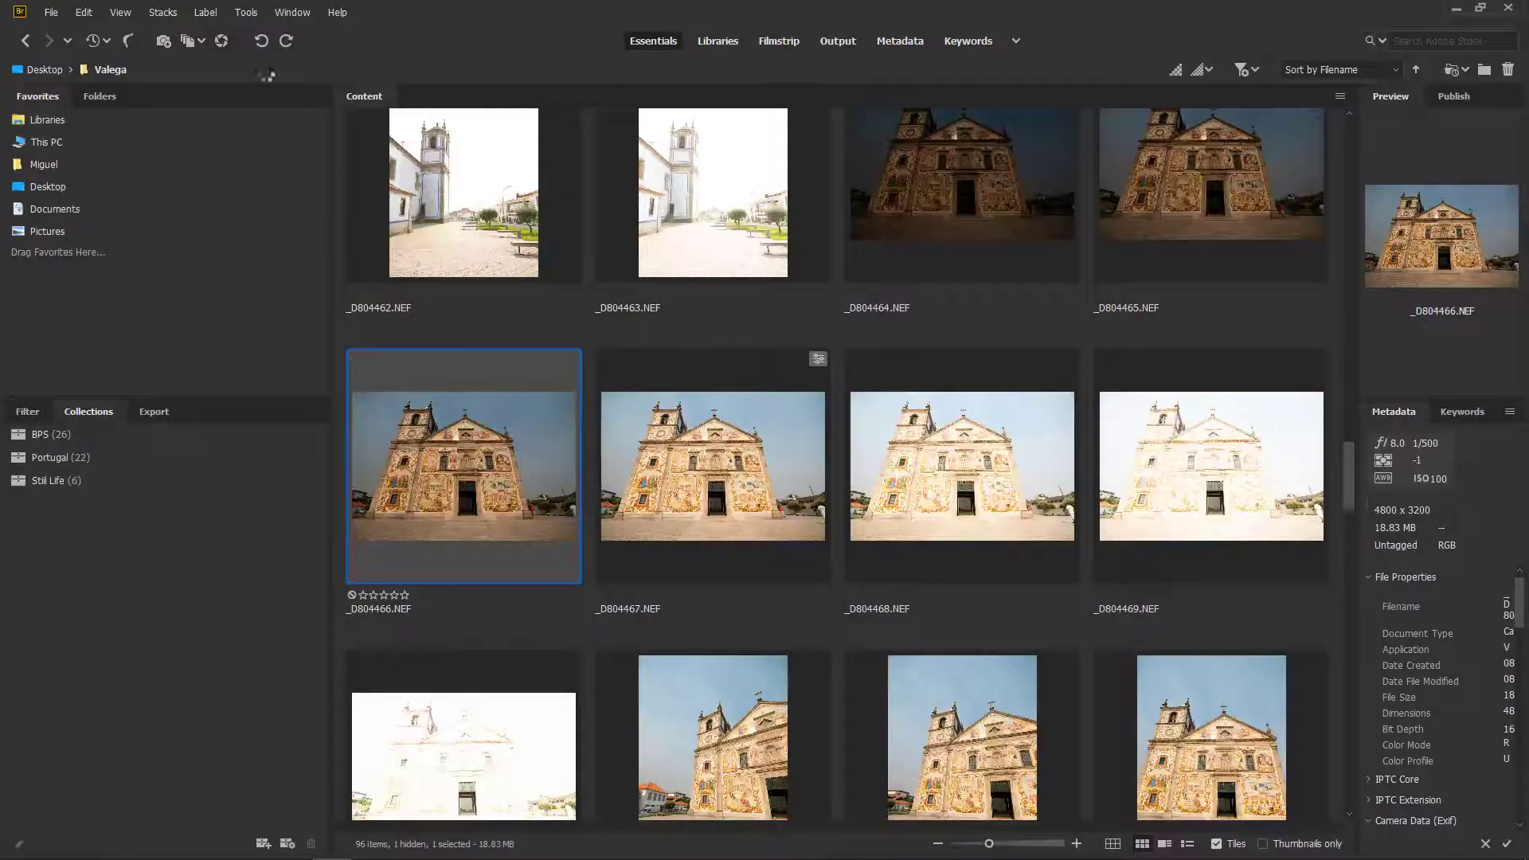
{"action": "key", "text": "ctrl+r"}
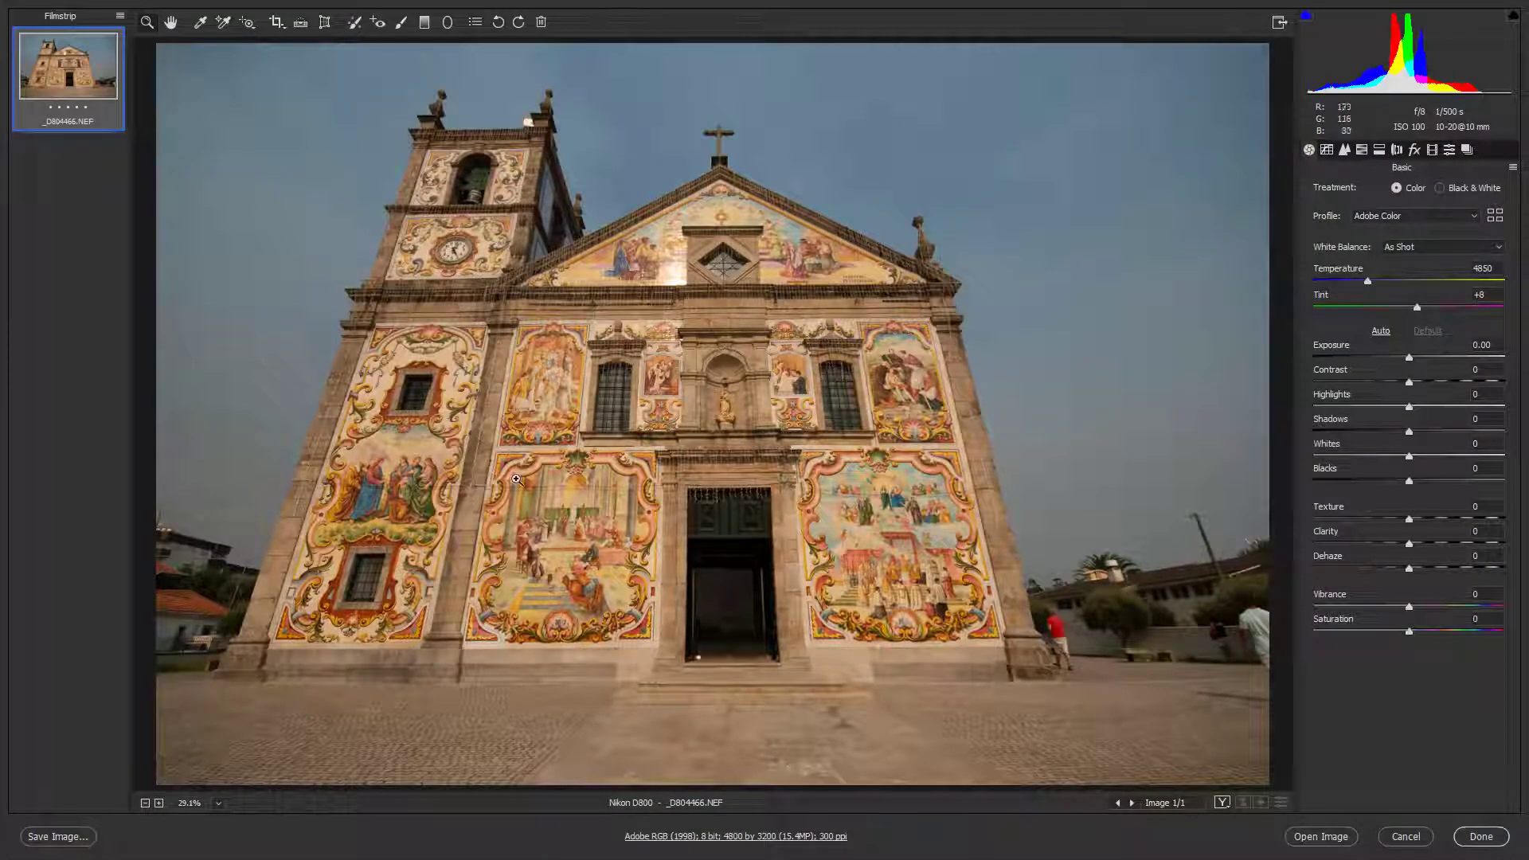
Step: Open _D804466.NEF as a Photoshop document, then minimize Photoshop to return to Bridge
{"action": "left_click", "coordinate": [1324, 838]}
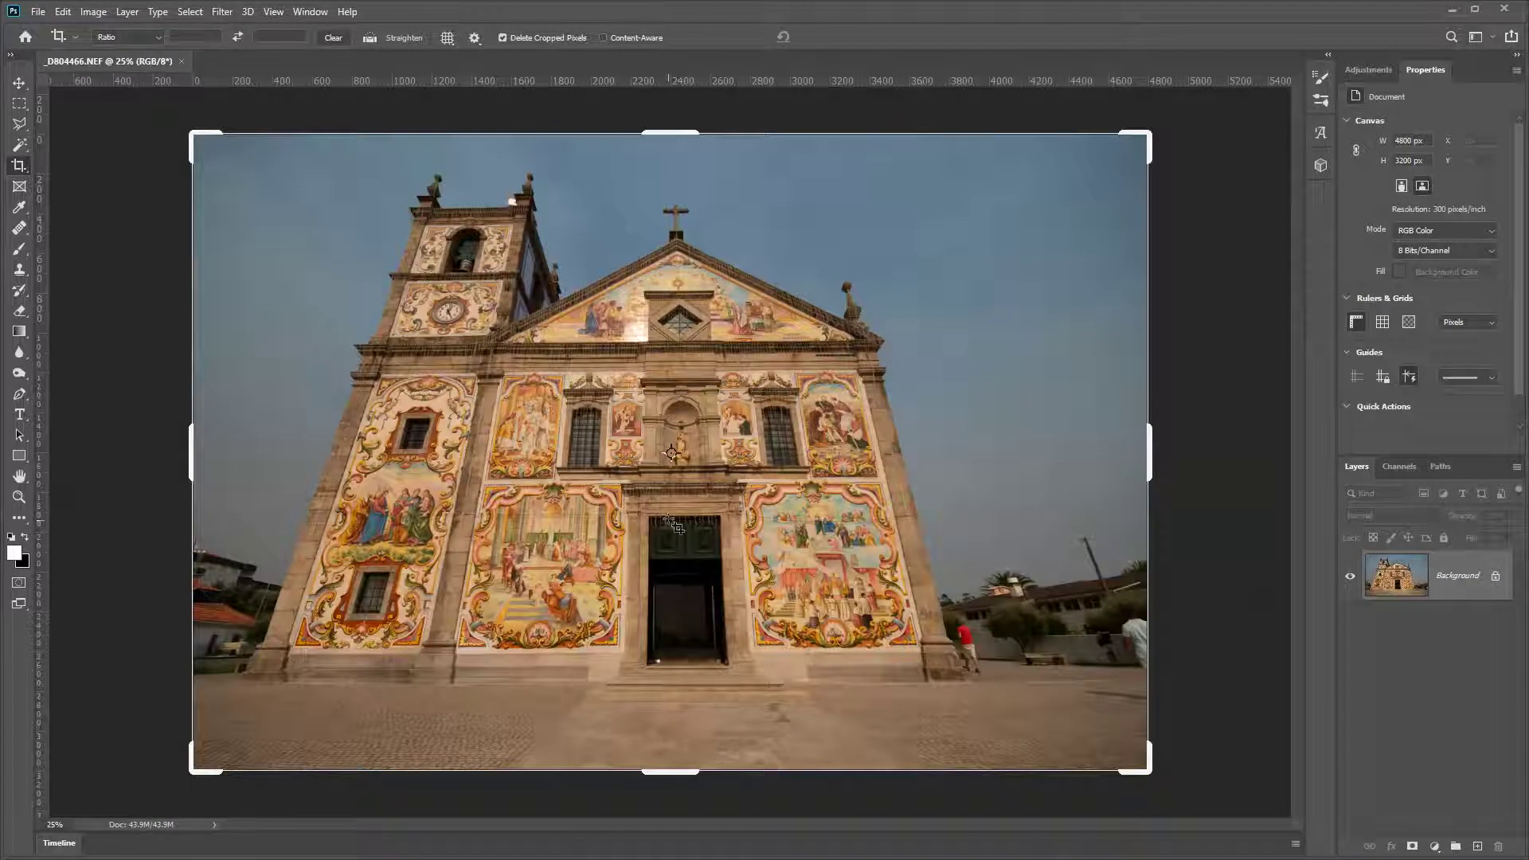
{"action": "left_click", "coordinate": [1454, 9]}
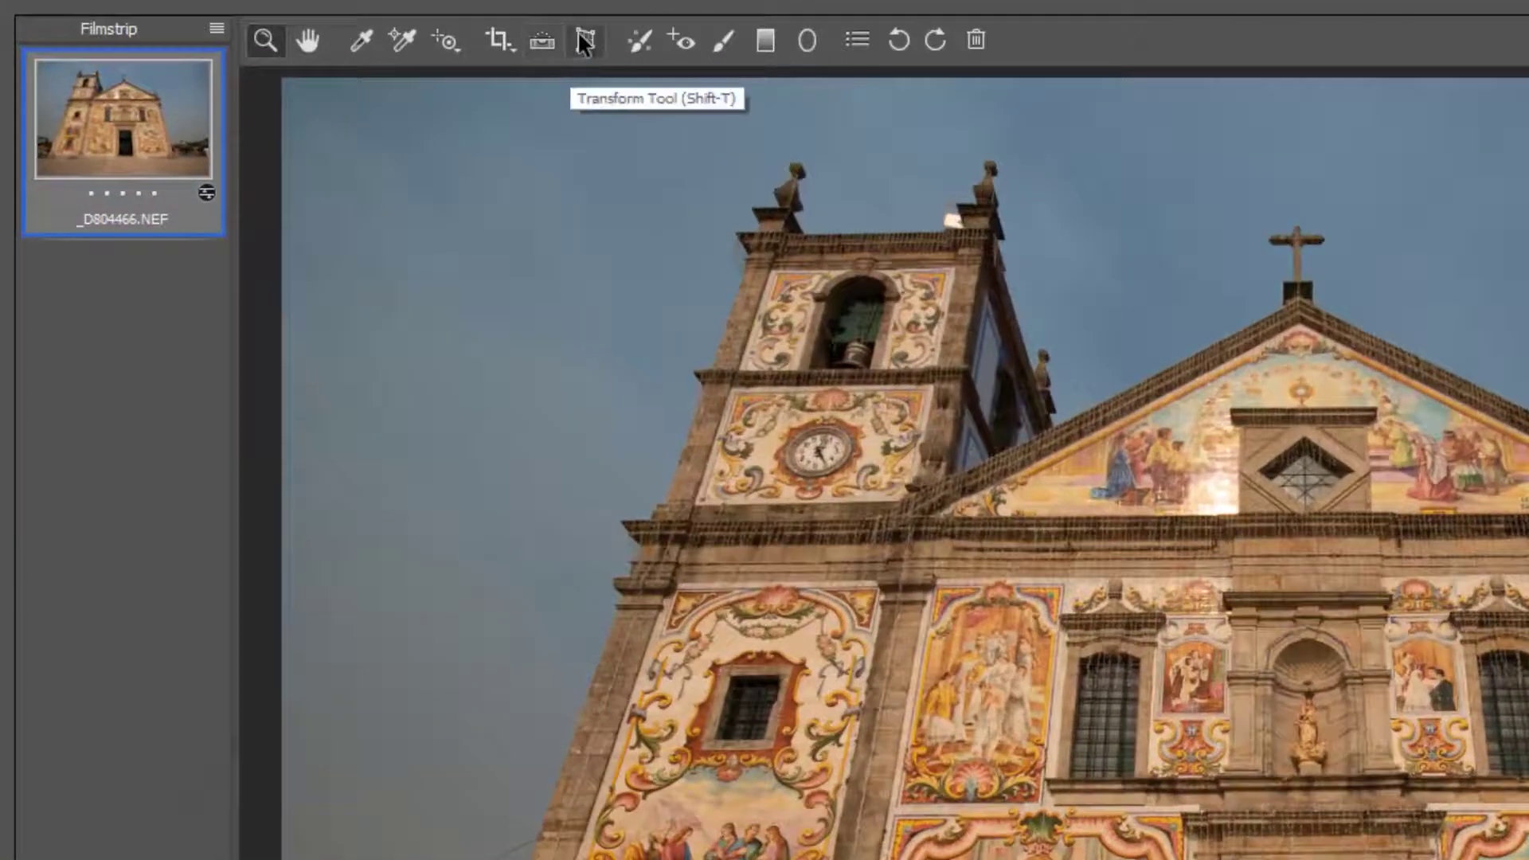
Step: Try Upright Auto, Level, Vertical and Full in the Transform panel, ending on Guided
{"action": "left_click", "coordinate": [581, 39]}
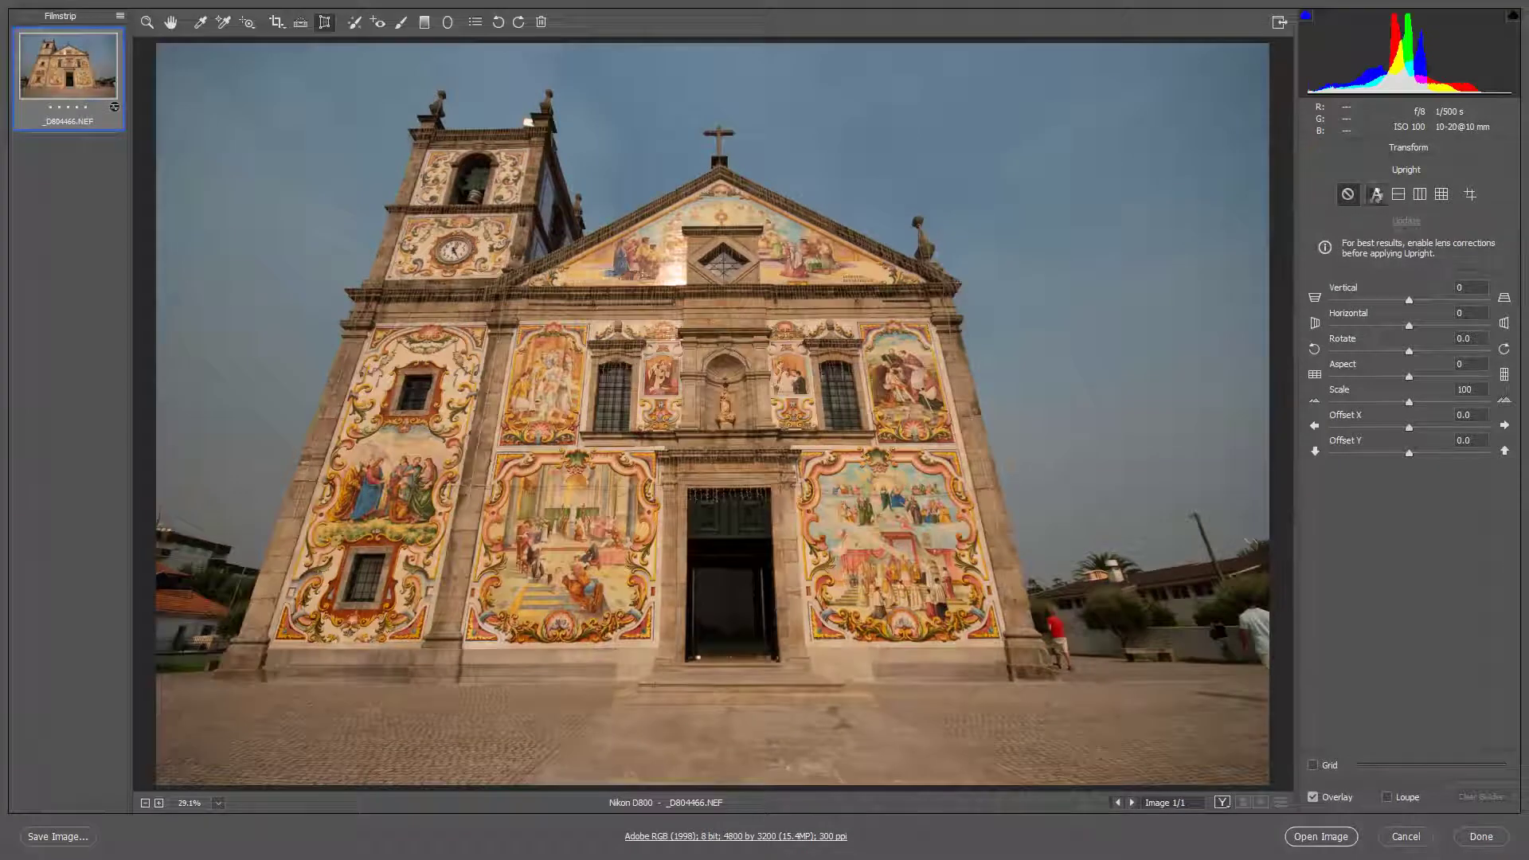
{"action": "left_click", "coordinate": [1376, 195]}
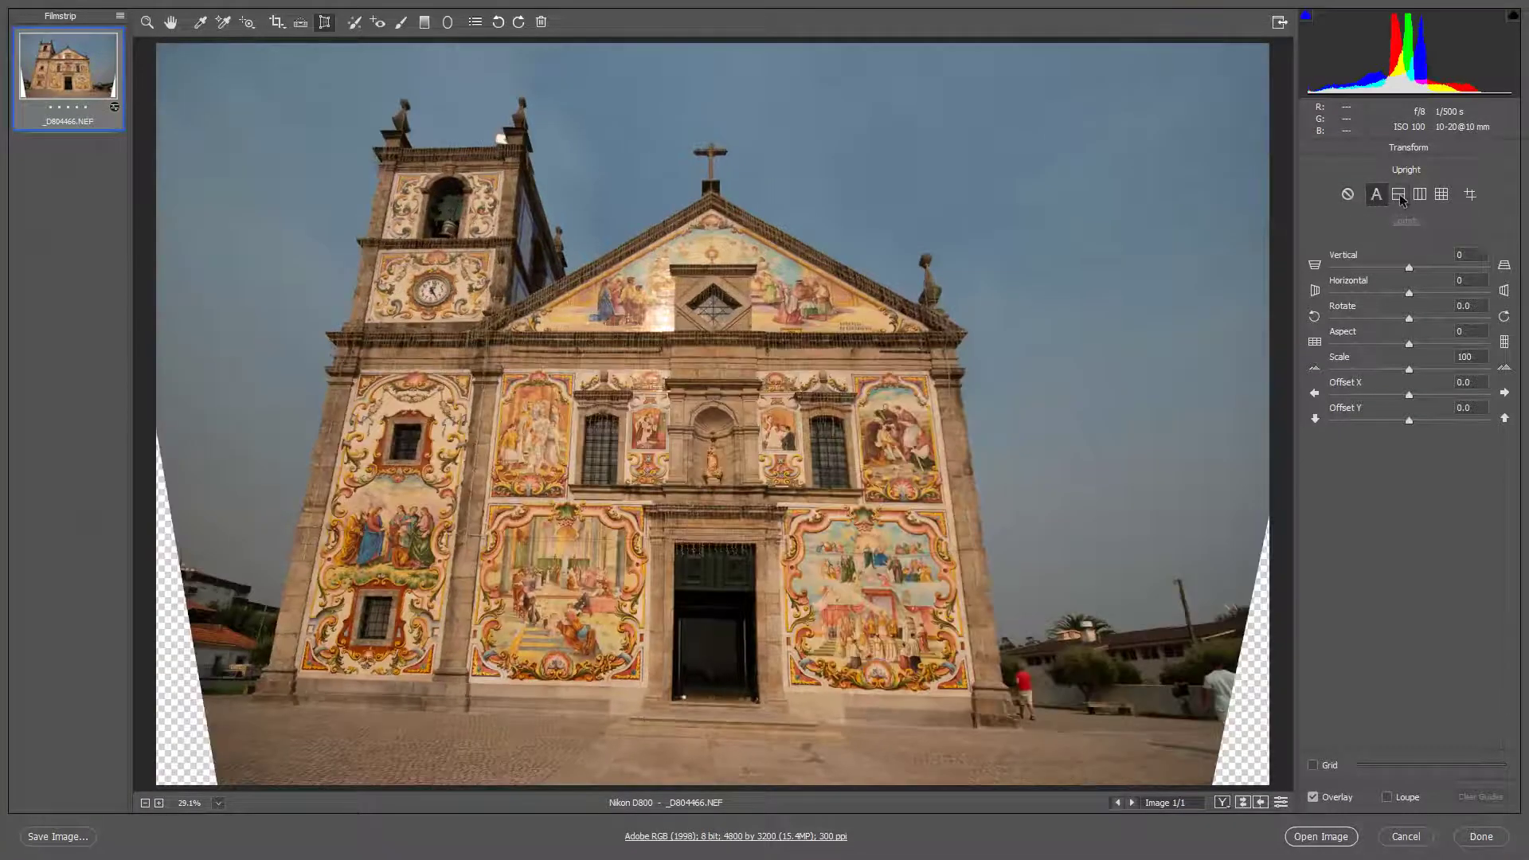
{"action": "left_click", "coordinate": [1400, 195]}
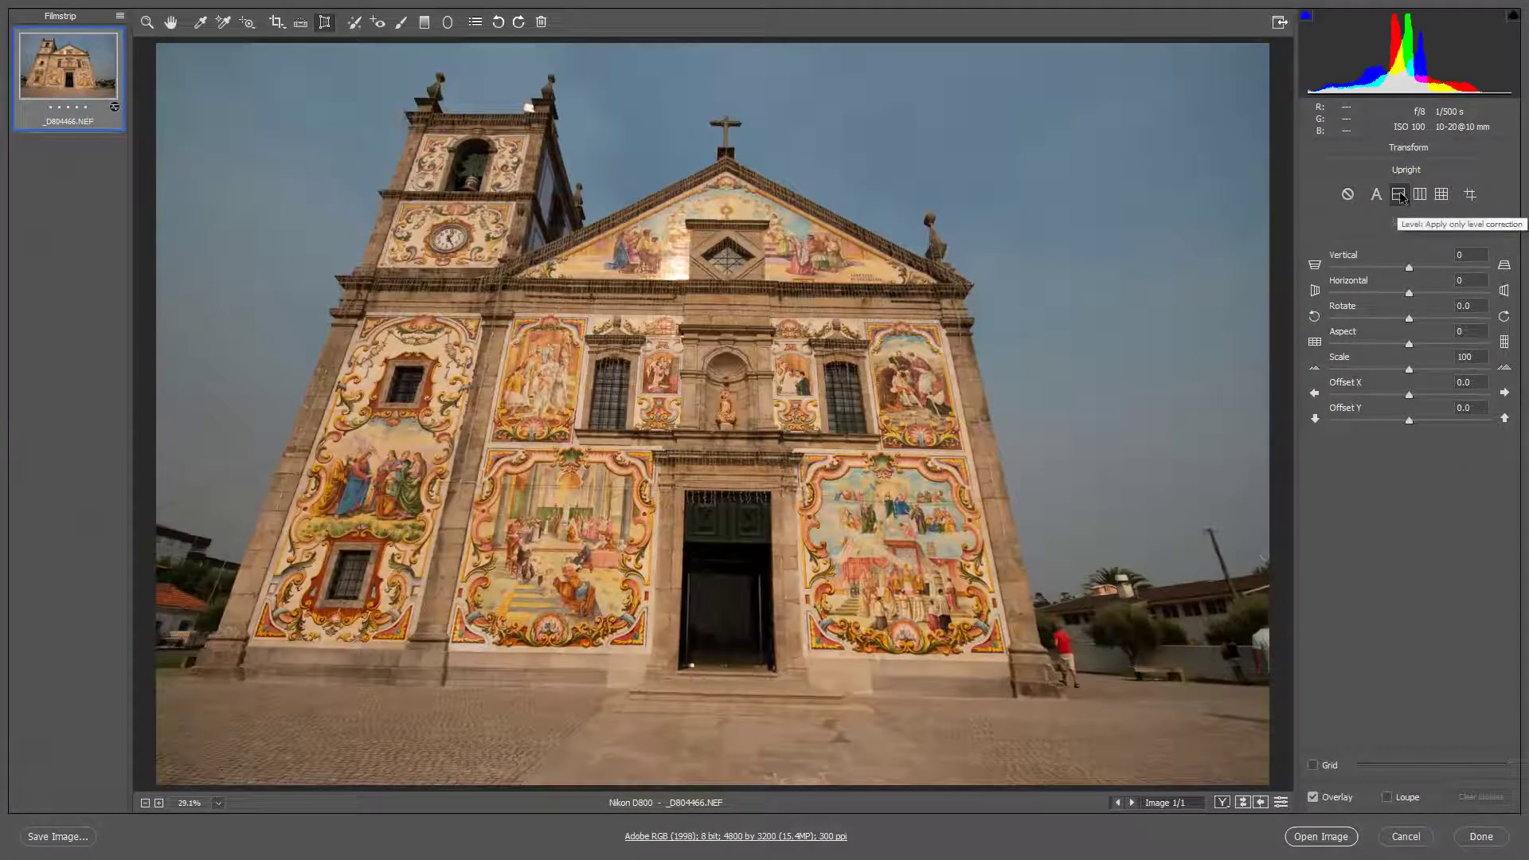
{"action": "left_click", "coordinate": [1420, 194]}
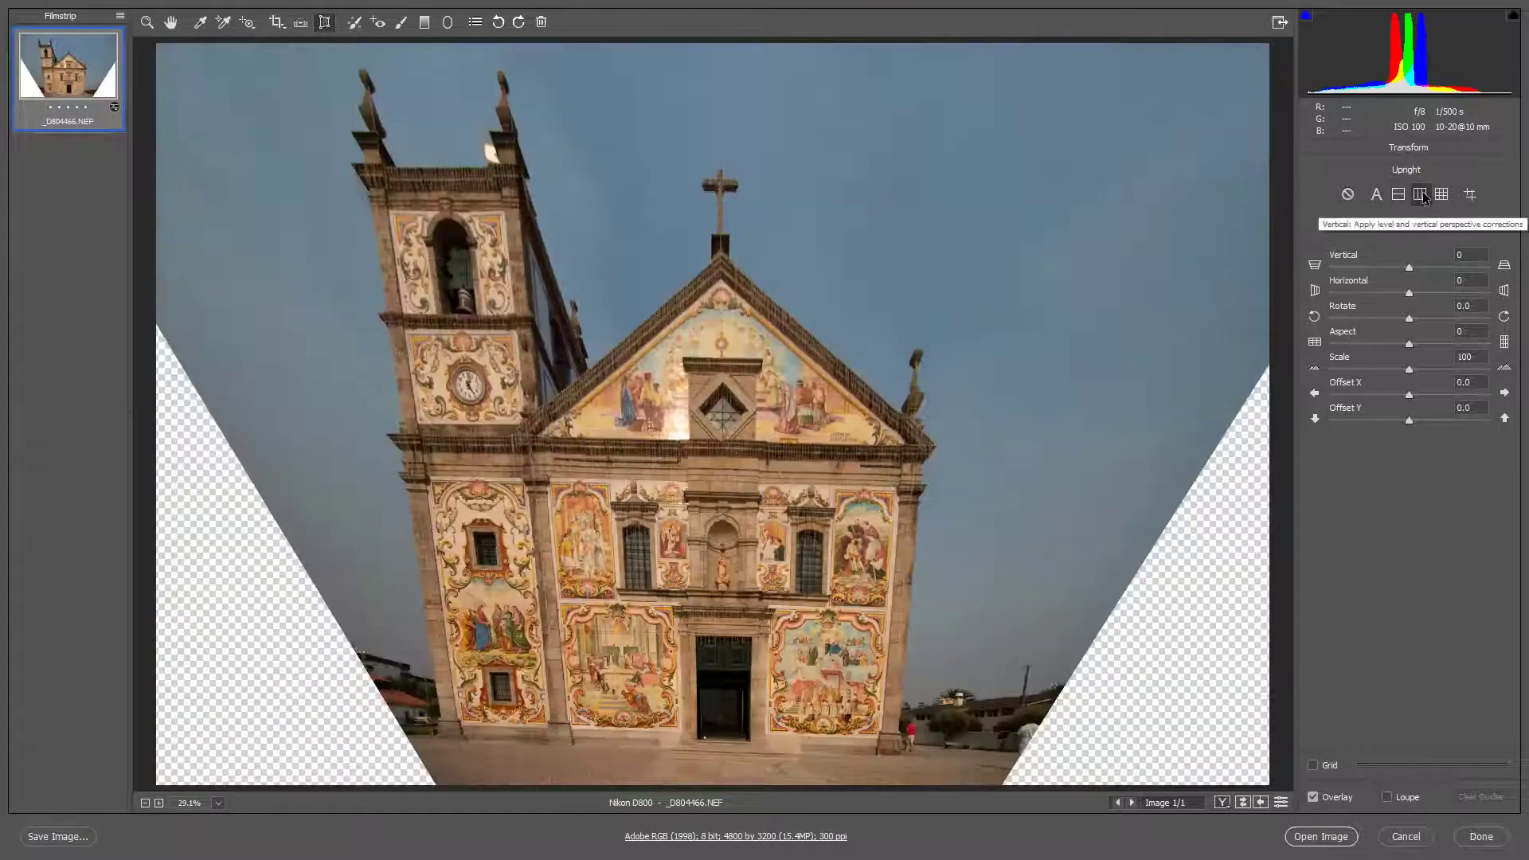
{"action": "left_click", "coordinate": [1444, 194]}
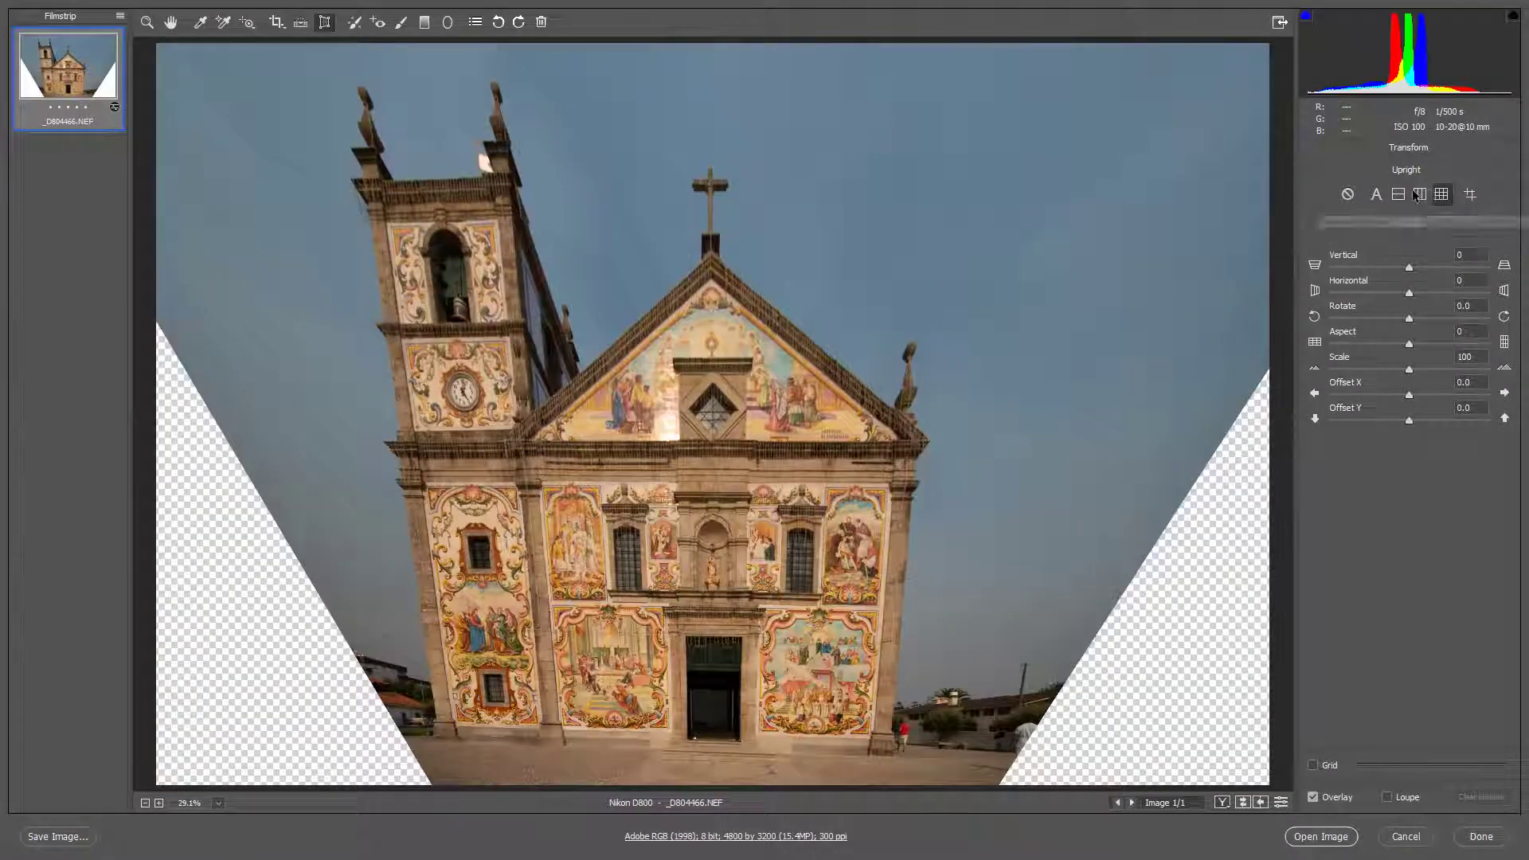
{"action": "left_click", "coordinate": [1470, 195]}
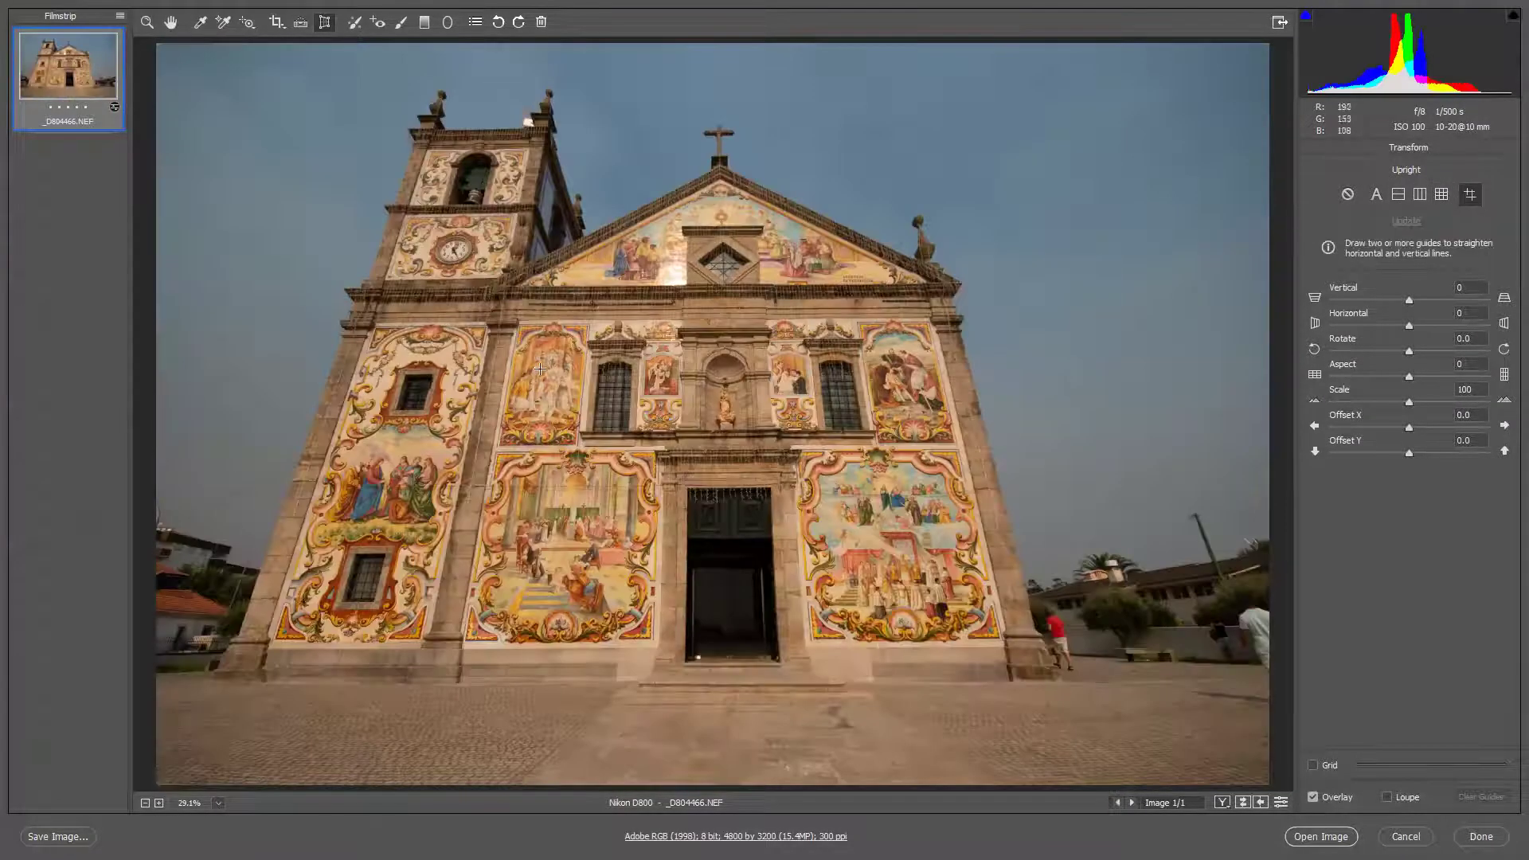
Step: Draw Guided Upright guides along both tower edges, the church's right edge and the cornice
{"action": "left_click_drag", "start_coordinate": [546, 142], "coordinate": [494, 436]}
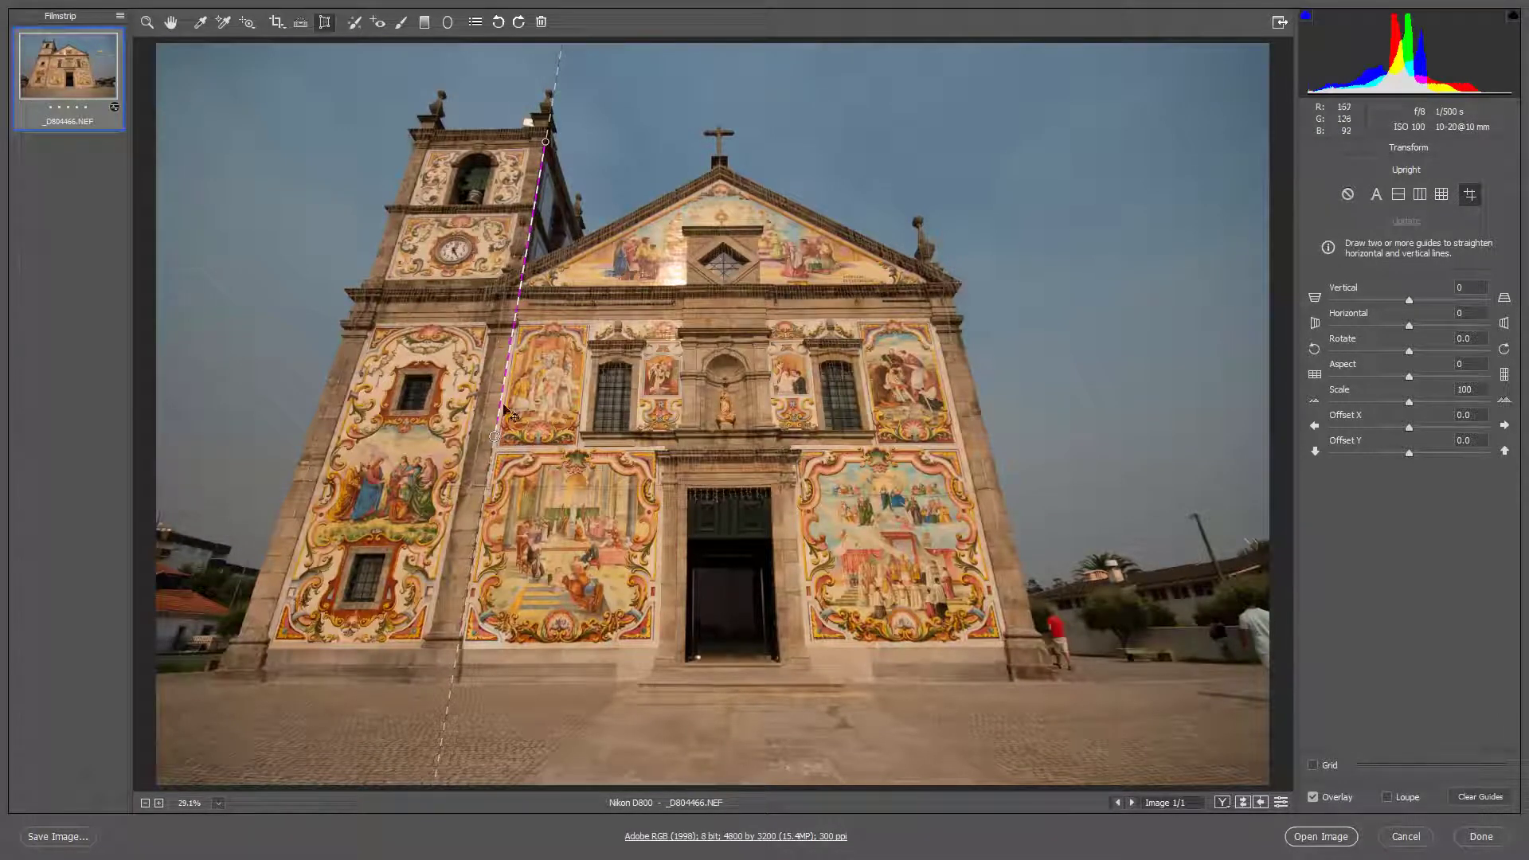
{"action": "mouse_move", "coordinate": [415, 148]}
{"action": "left_mouse_down"}
{"action": "mouse_move", "coordinate": [376, 291]}
{"action": "mouse_move", "coordinate": [311, 431]}
{"action": "left_mouse_up"}
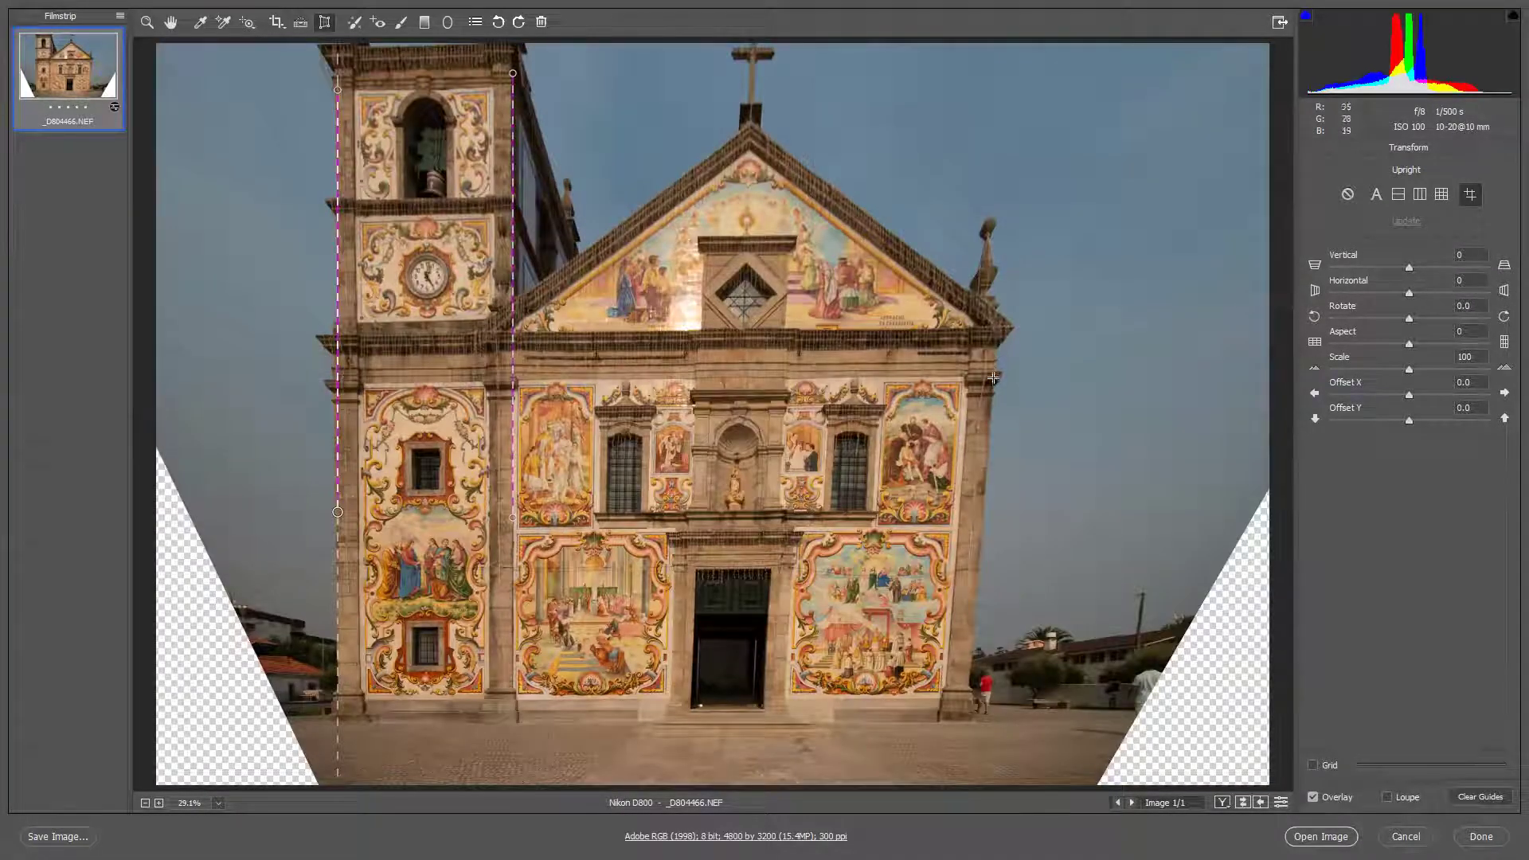
{"action": "left_click_drag", "start_coordinate": [996, 371], "coordinate": [977, 605]}
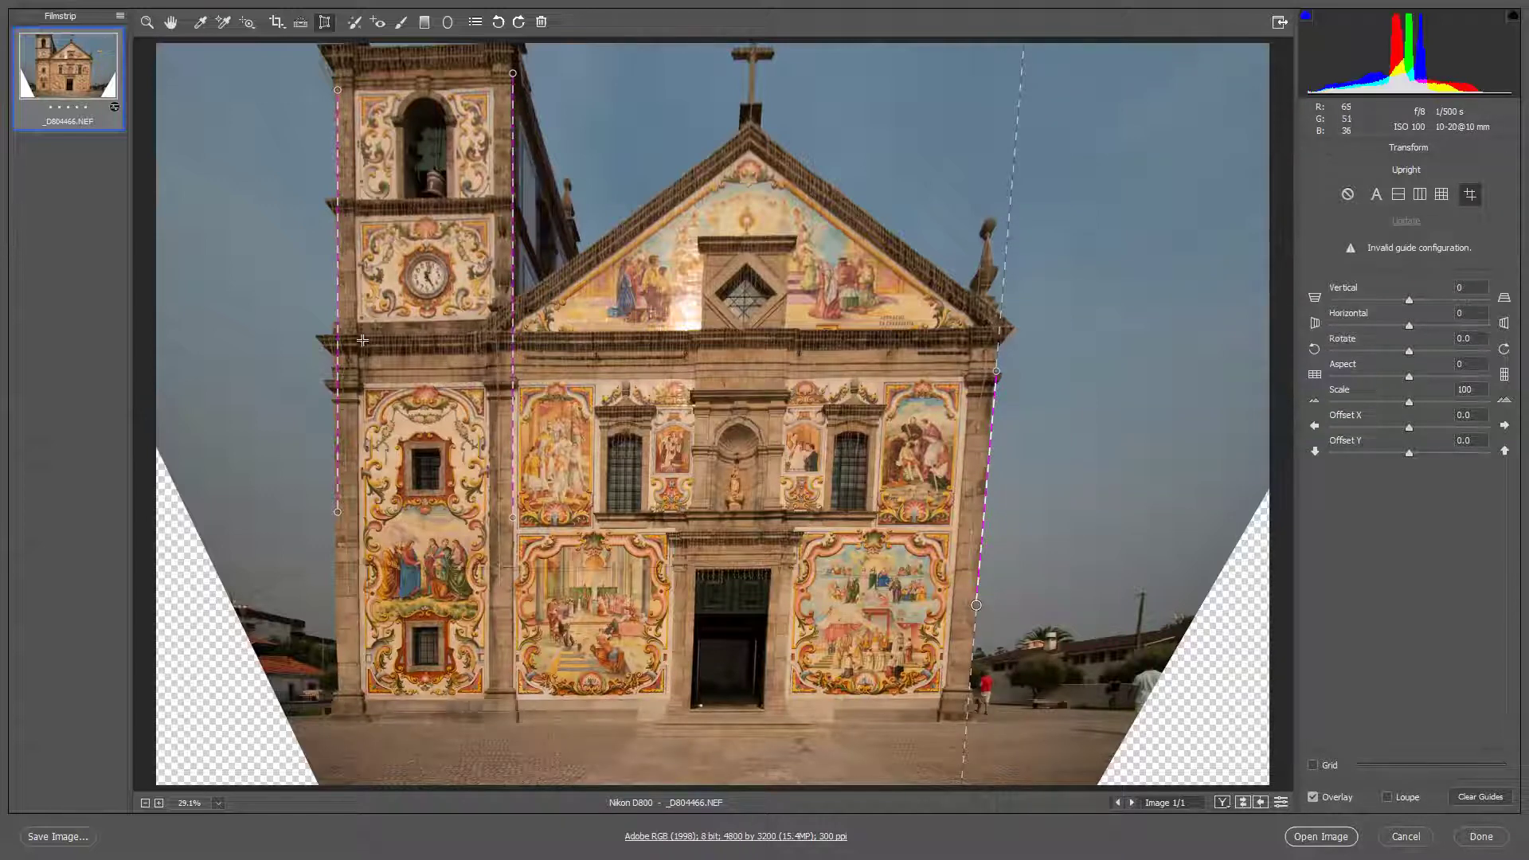
{"action": "left_click_drag", "start_coordinate": [361, 336], "coordinate": [727, 333]}
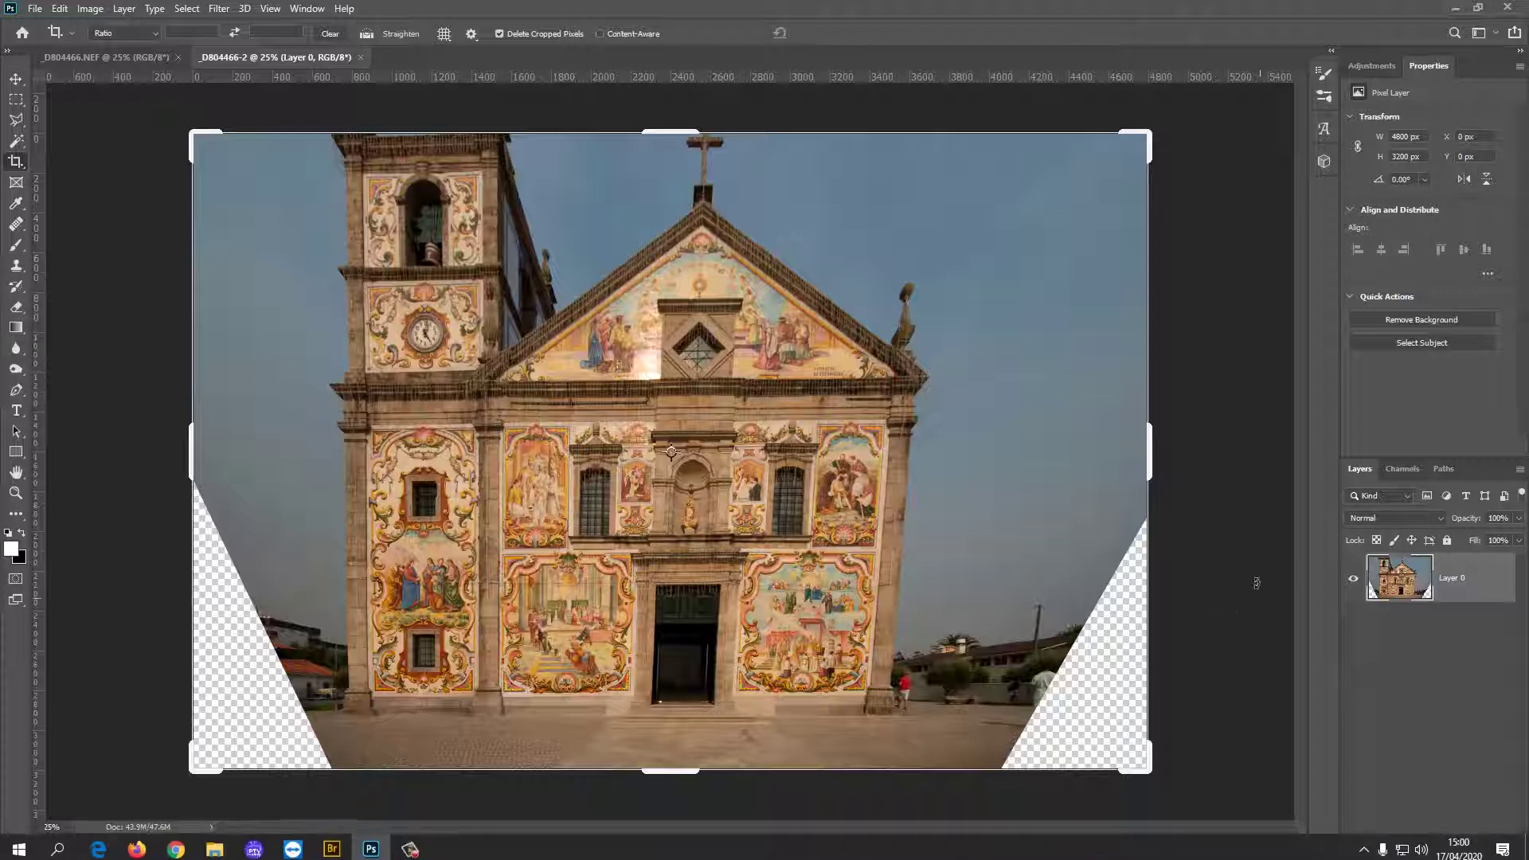
Step: Switch back to the original uncorrected _D804466.NEF document
{"action": "left_click", "coordinate": [105, 56]}
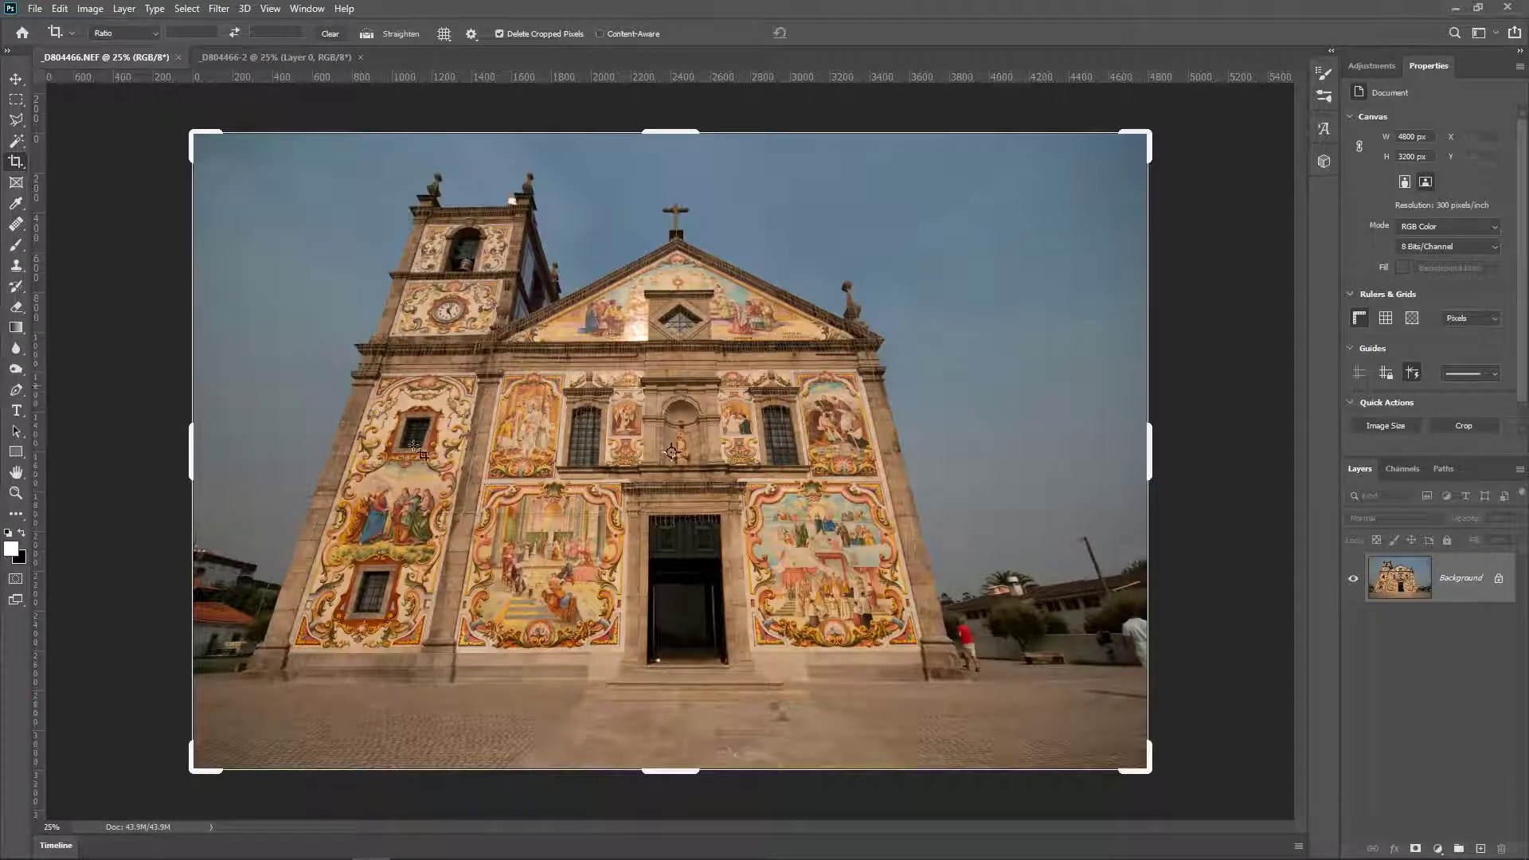
Step: Duplicate the Background layer and apply Filter > Adaptive Wide Angle to the copy
{"action": "left_click_drag", "start_coordinate": [1465, 594], "coordinate": [1481, 848]}
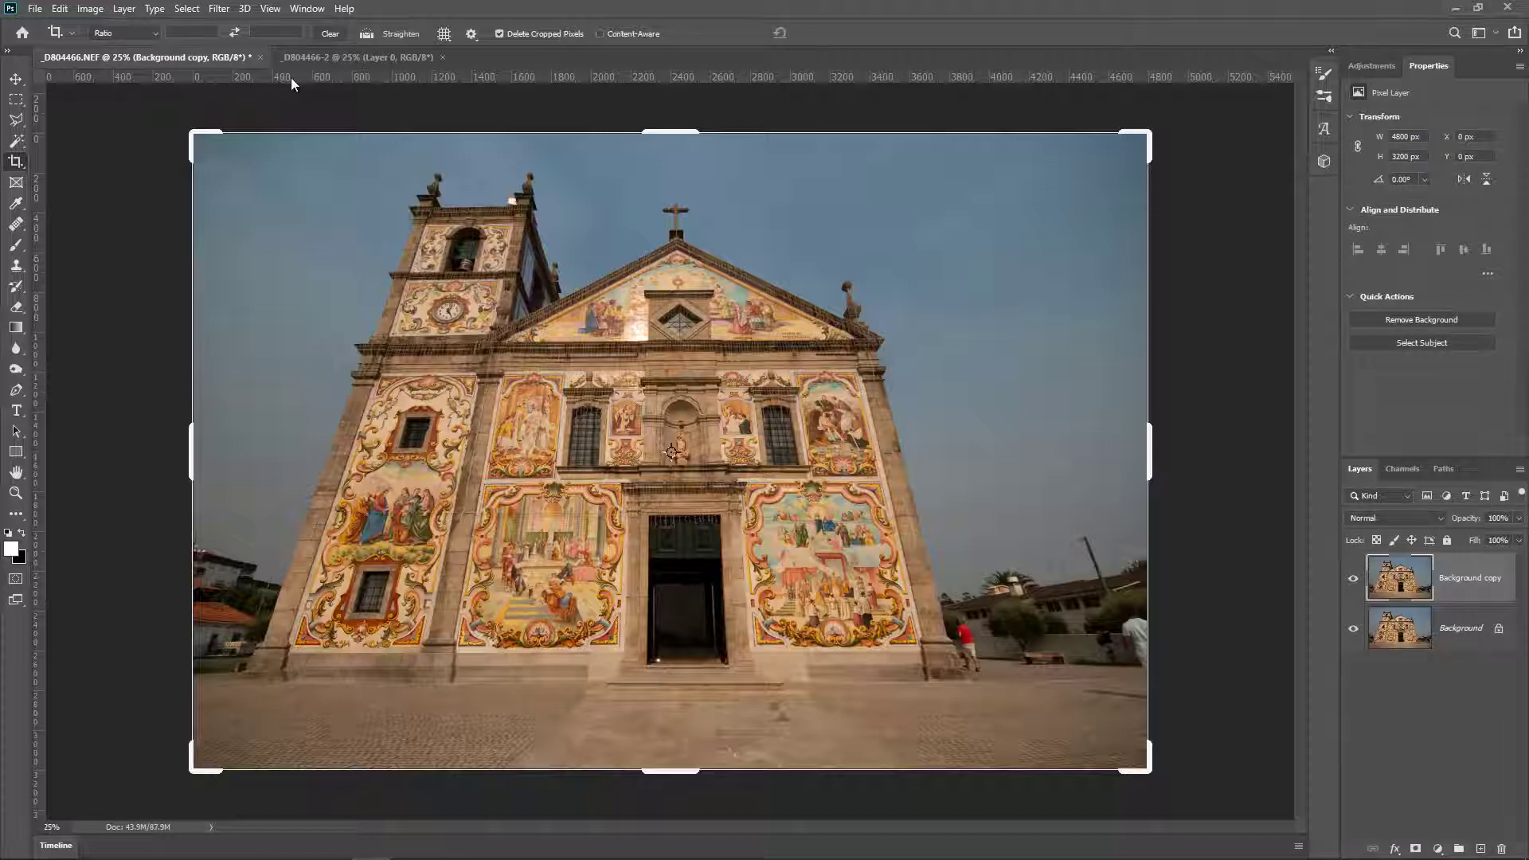
{"action": "left_click", "coordinate": [188, 9]}
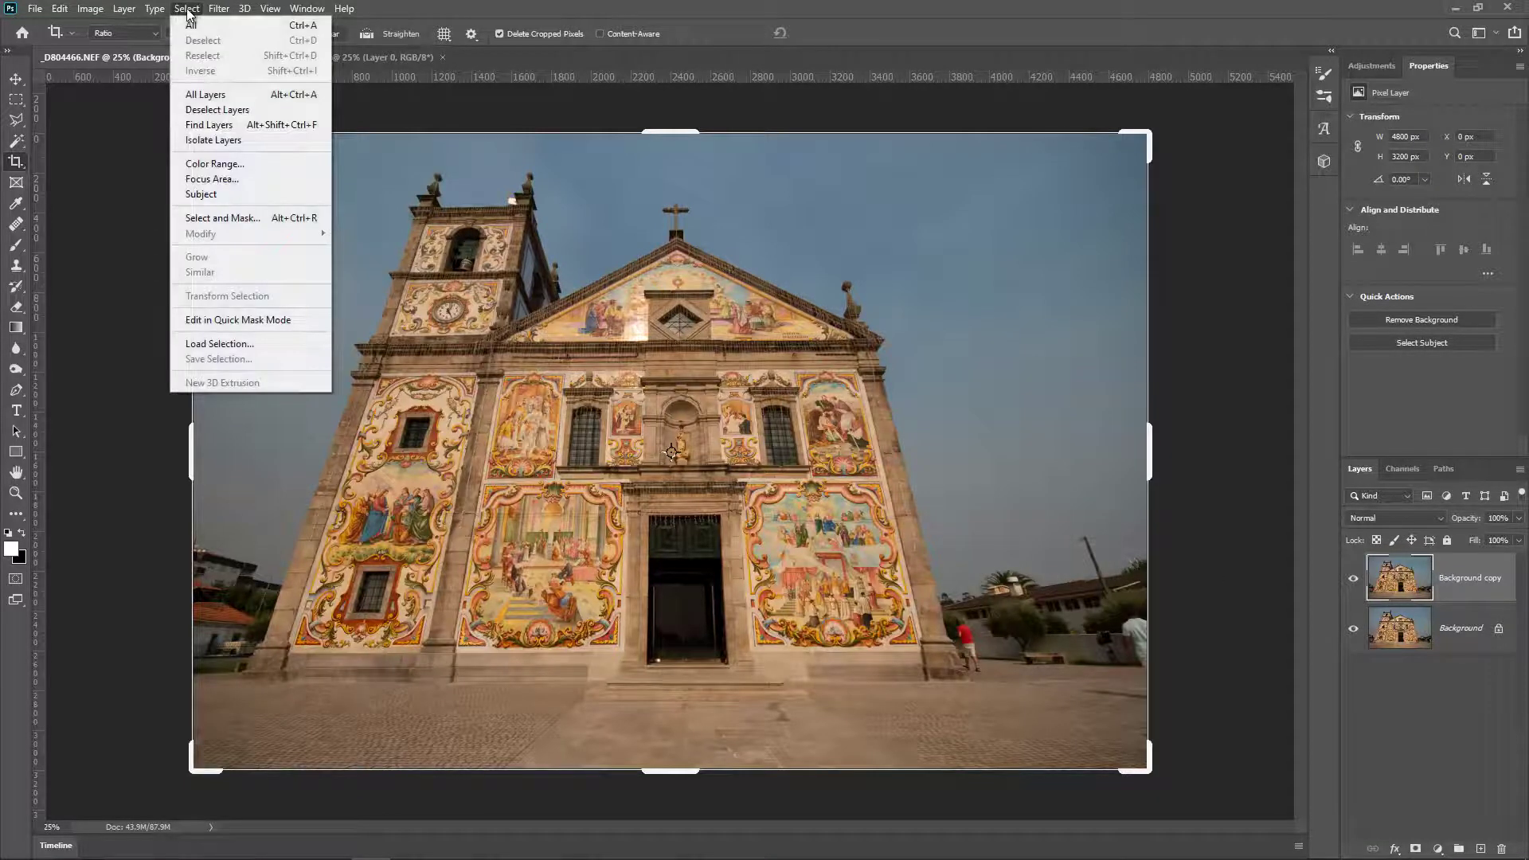
{"action": "mouse_move", "coordinate": [220, 9]}
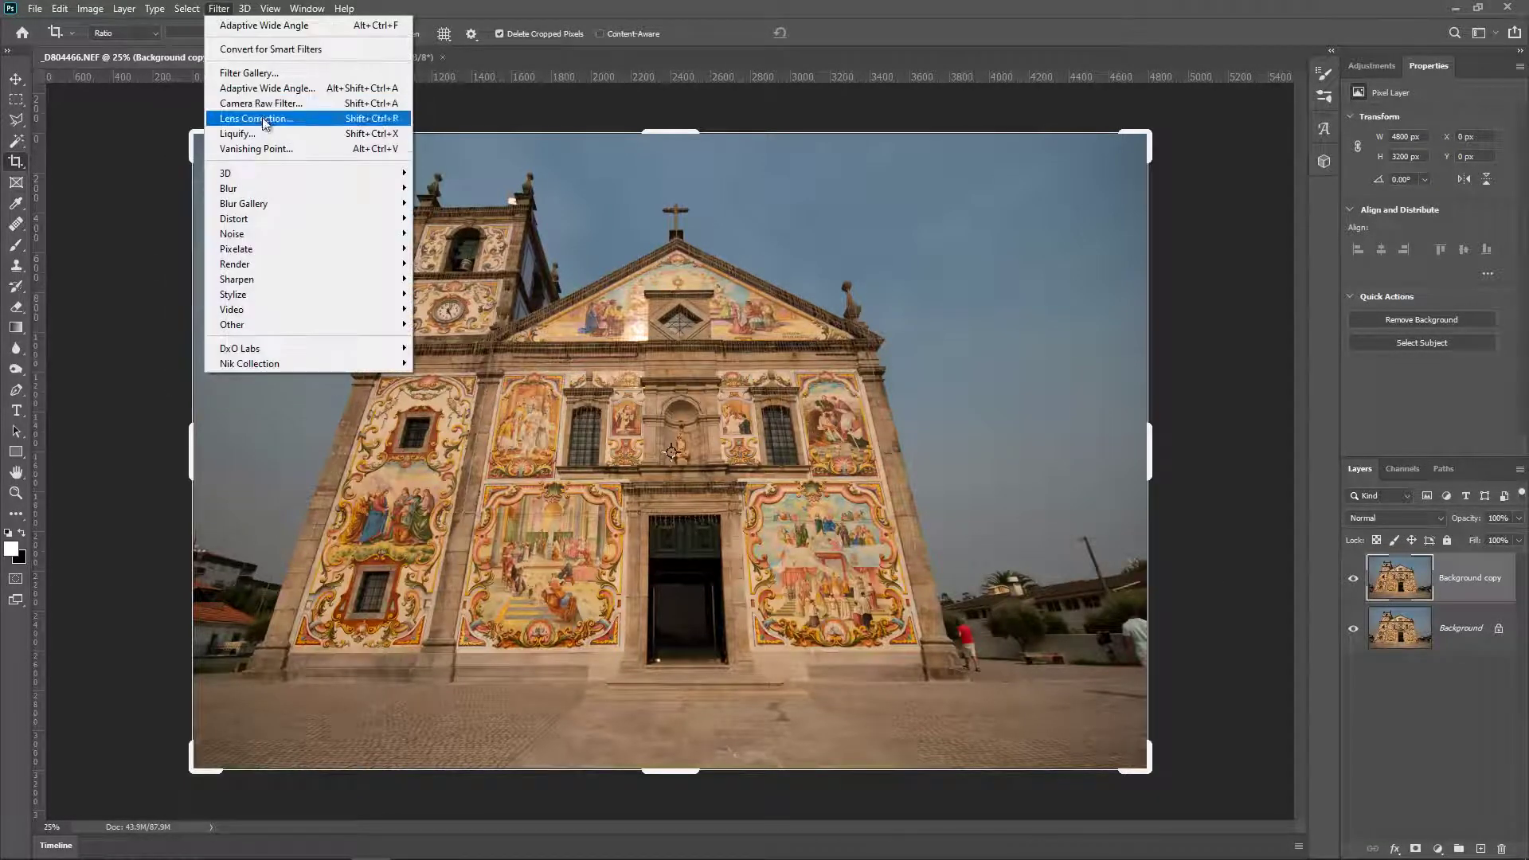
{"action": "left_click", "coordinate": [268, 88]}
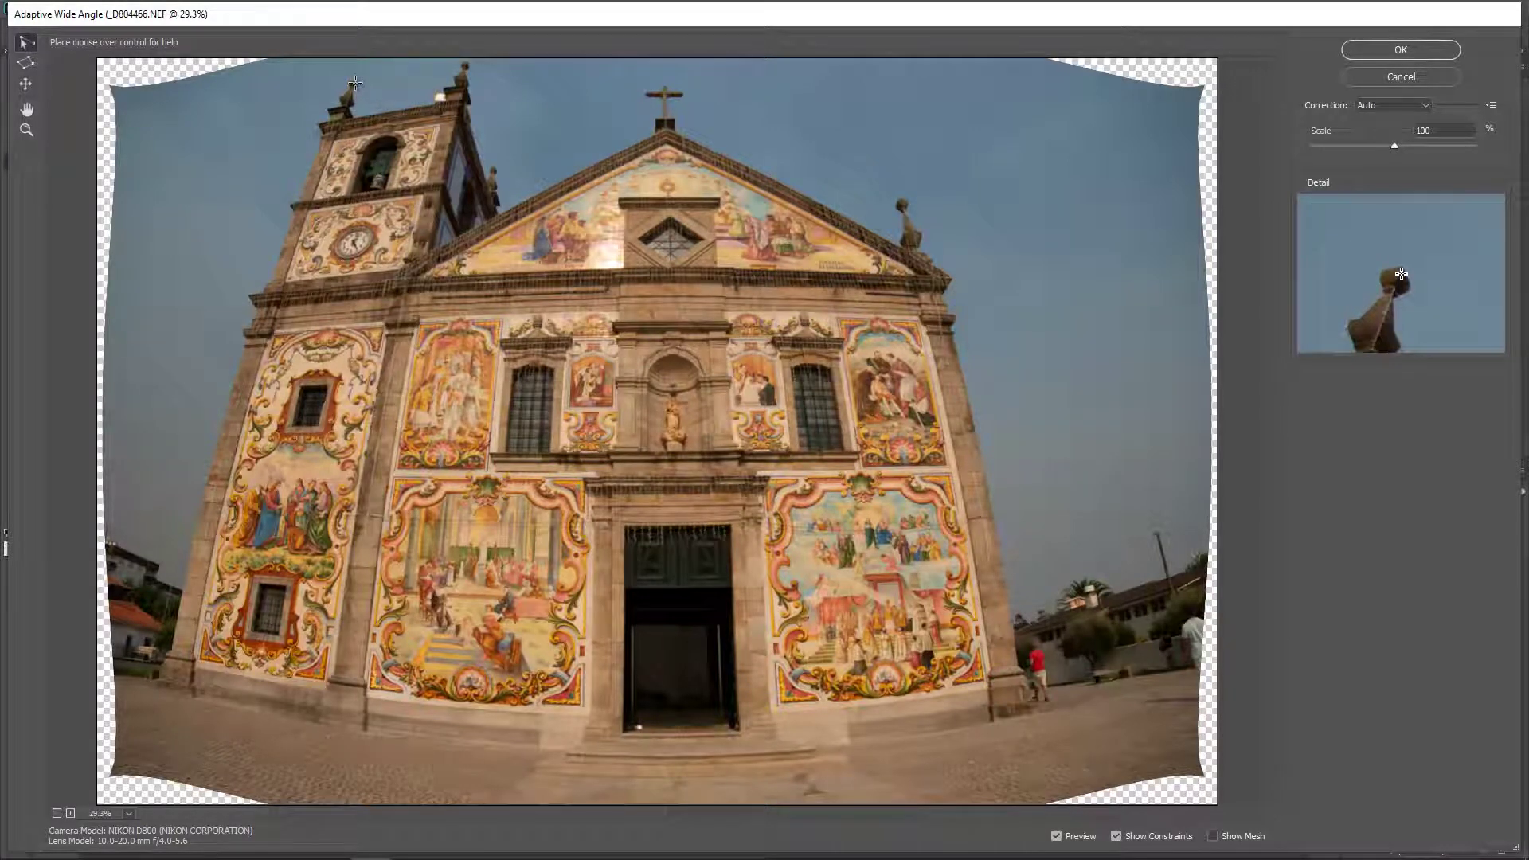
Step: Add vertical constraints along the bell tower's left and right edges
{"action": "left_click", "coordinate": [355, 83]}
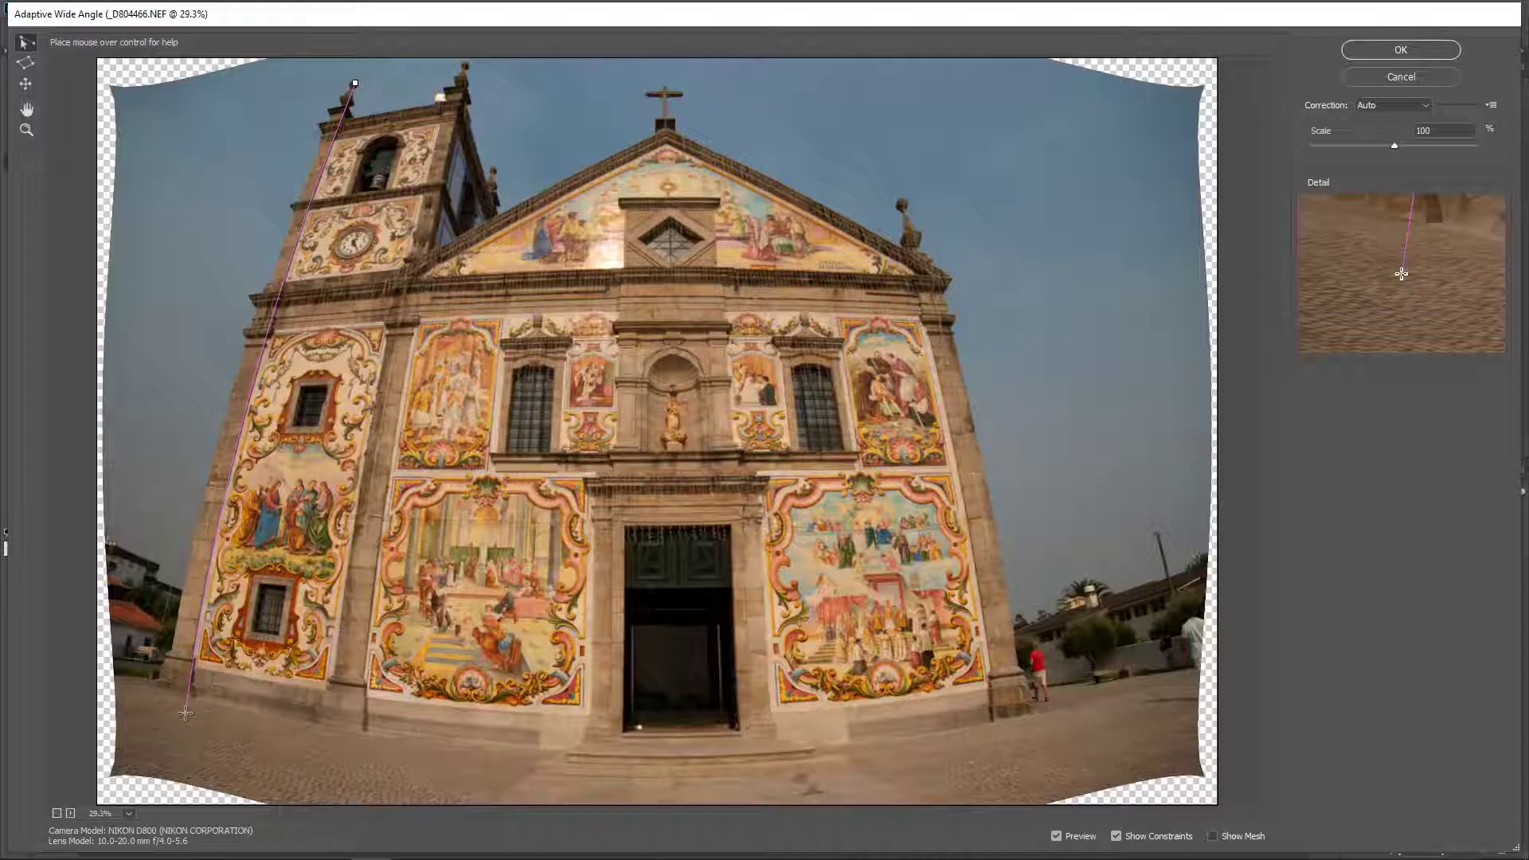
{"action": "left_click", "coordinate": [185, 713]}
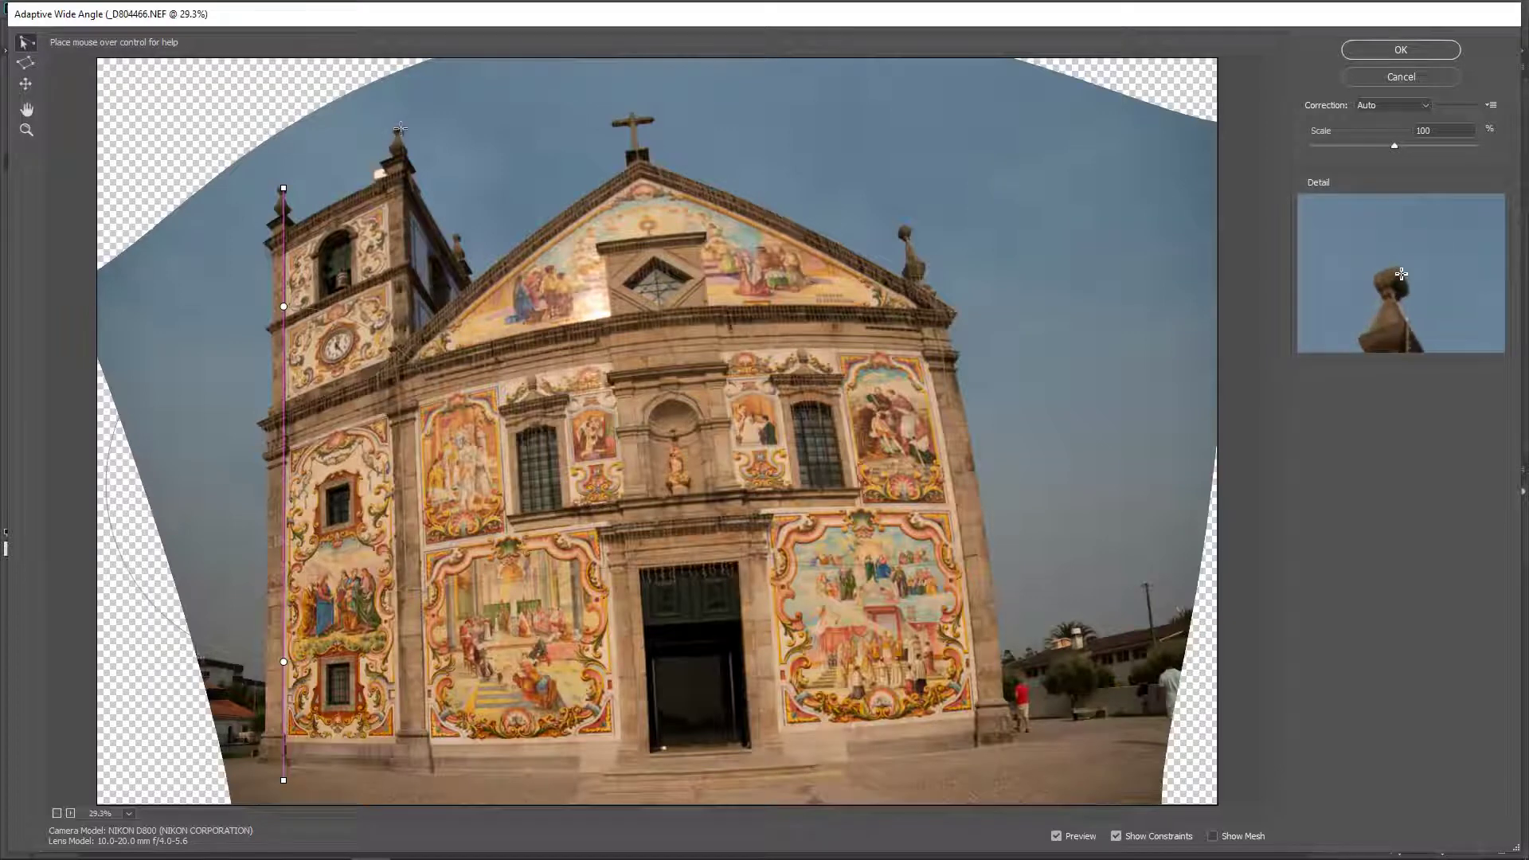
{"action": "left_click", "coordinate": [401, 128]}
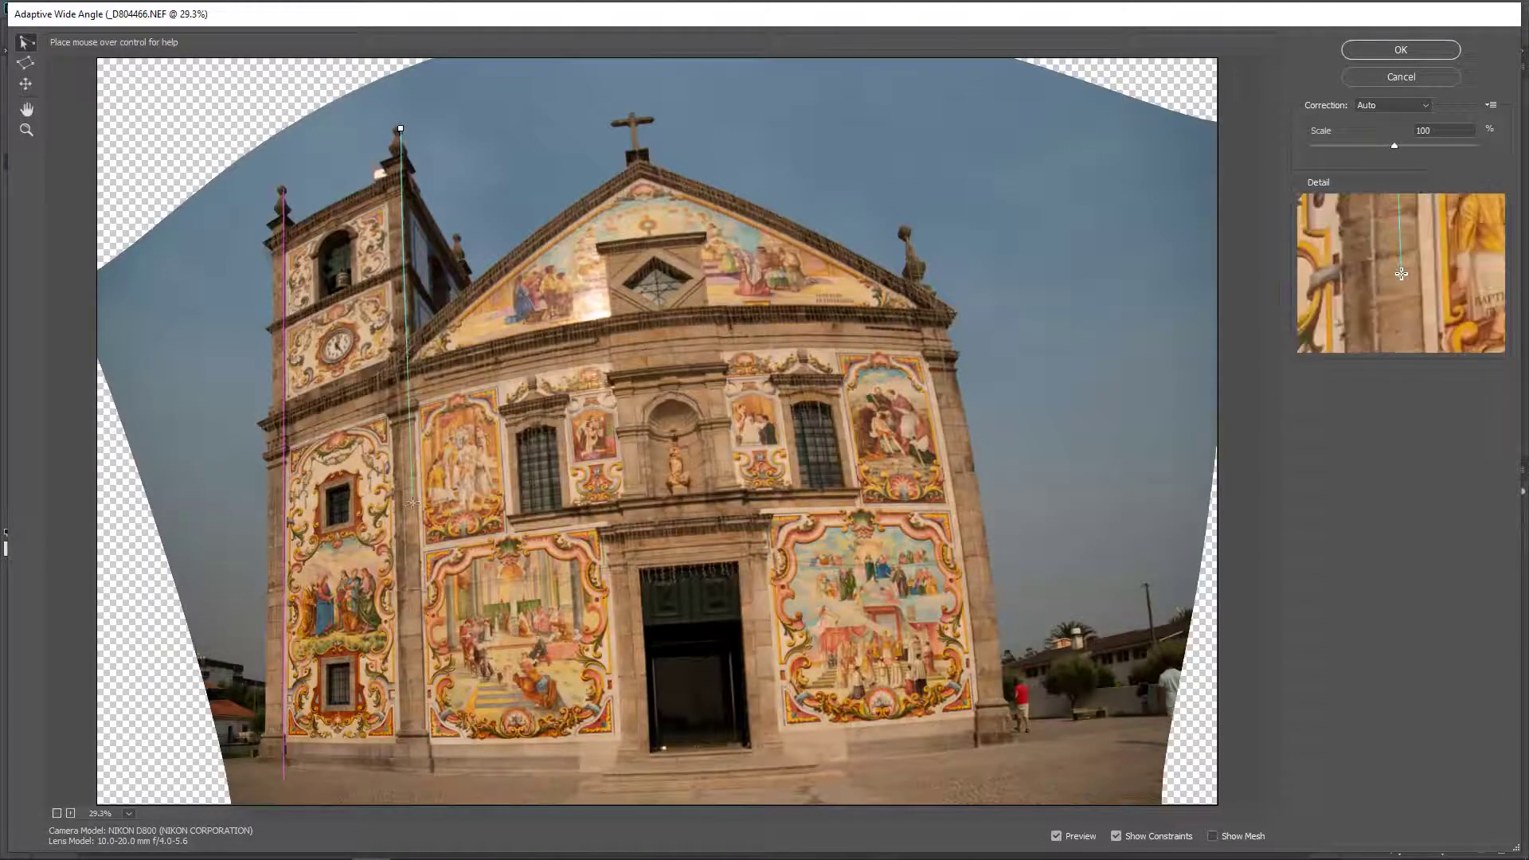
{"action": "left_click", "coordinate": [426, 747]}
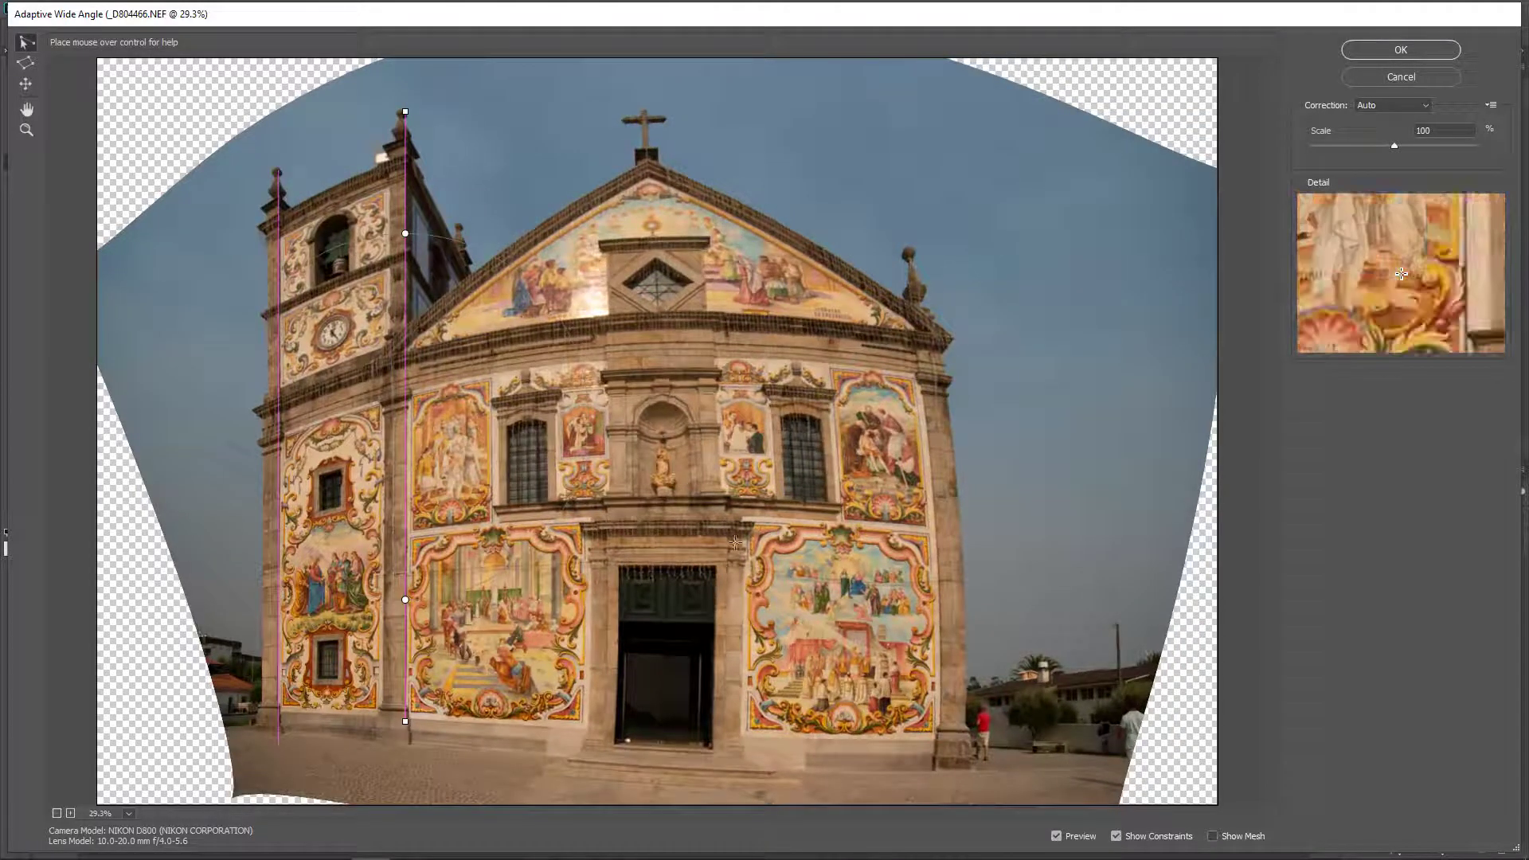
{"action": "left_click", "coordinate": [255, 731]}
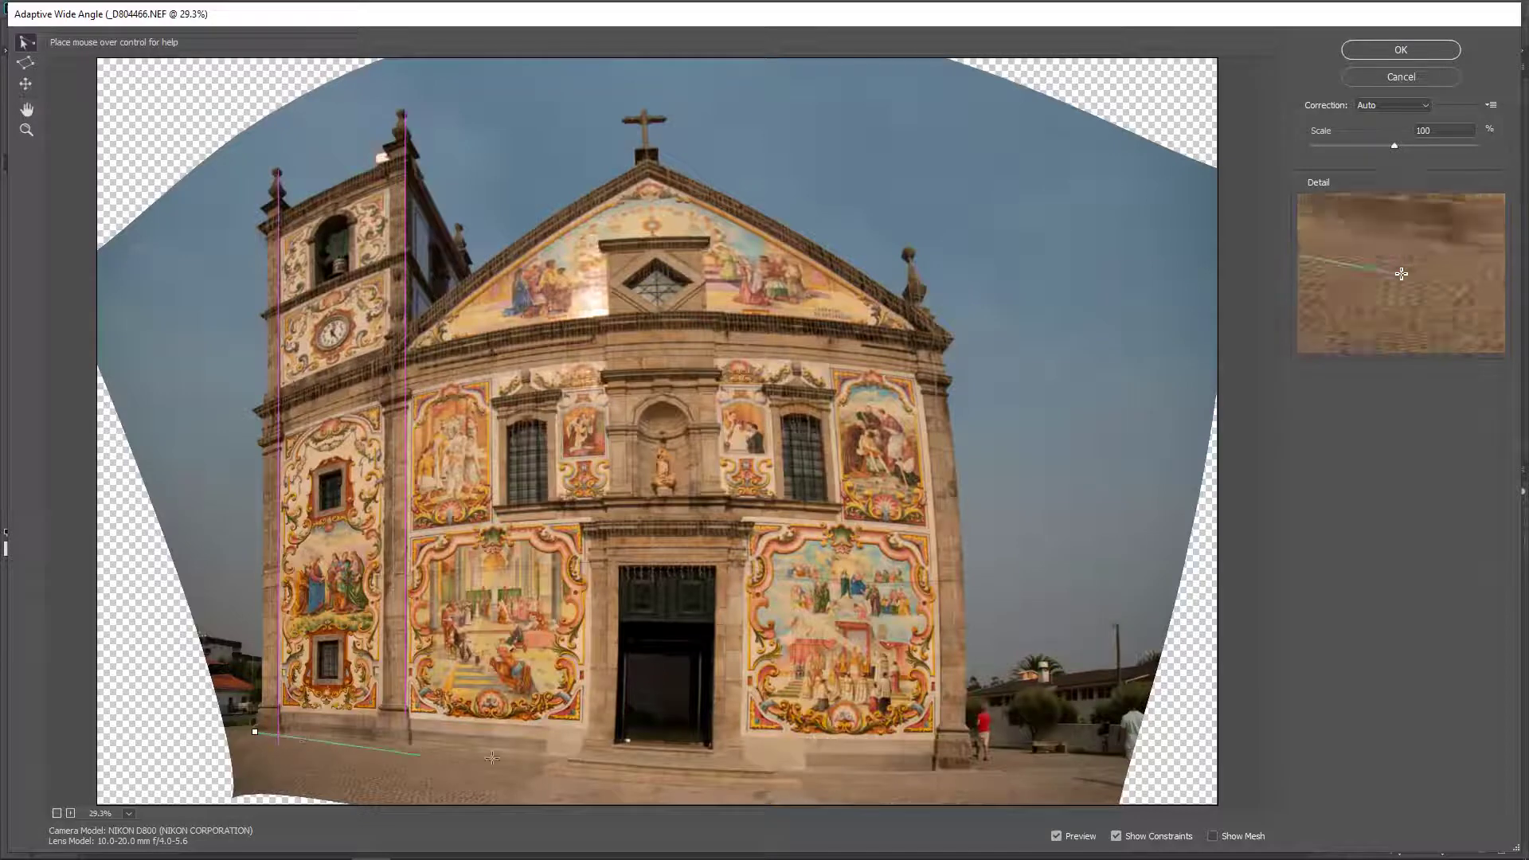
Step: Constrain the facade base and lower horizontal line, and make the right edge vertical
{"action": "left_click", "coordinate": [978, 770]}
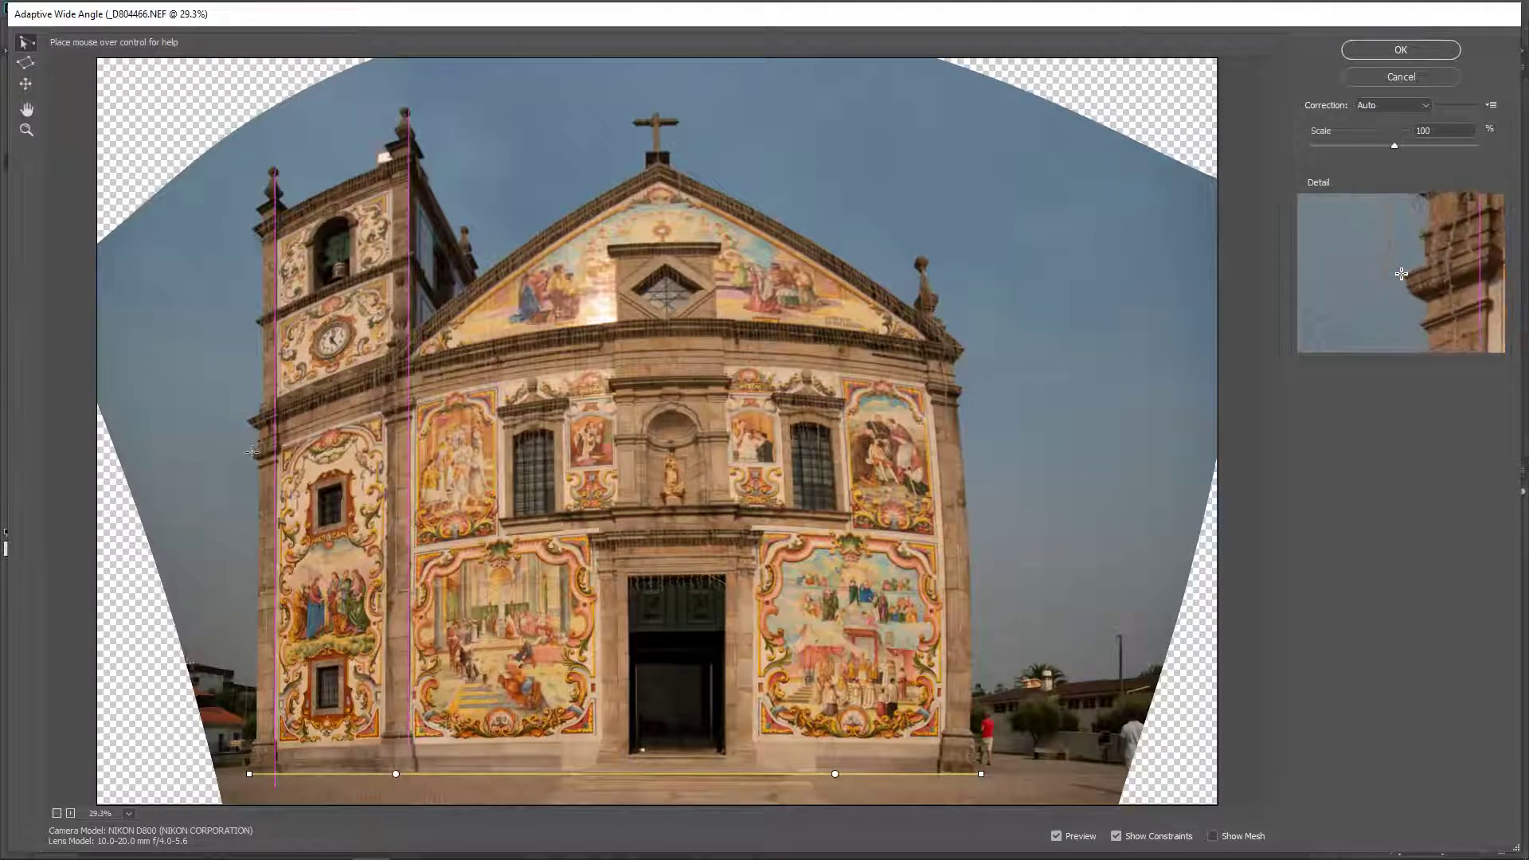
{"action": "left_click", "coordinate": [251, 452]}
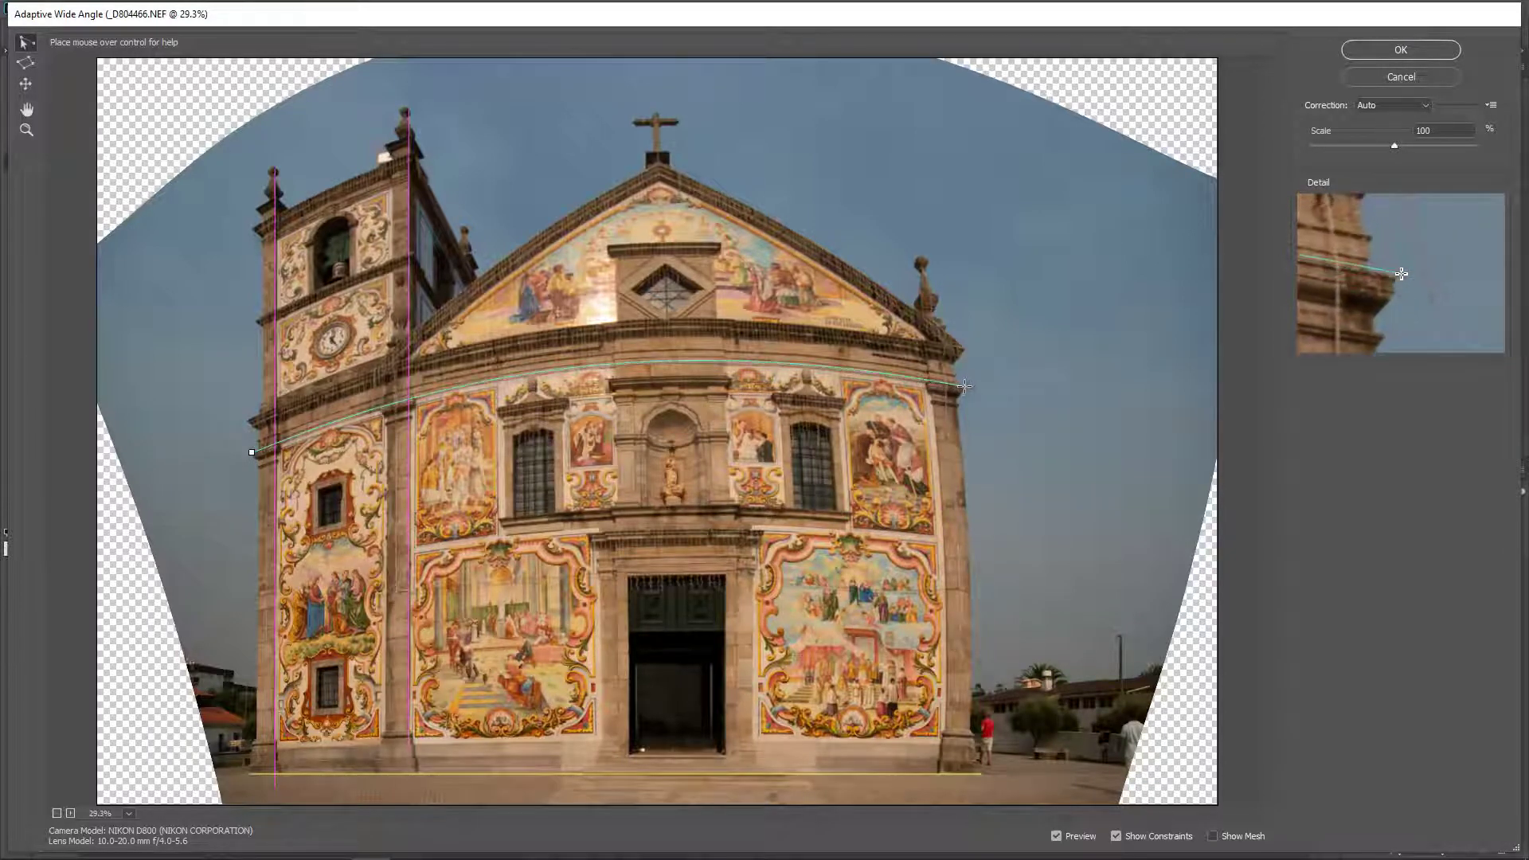
{"action": "left_click", "coordinate": [965, 387]}
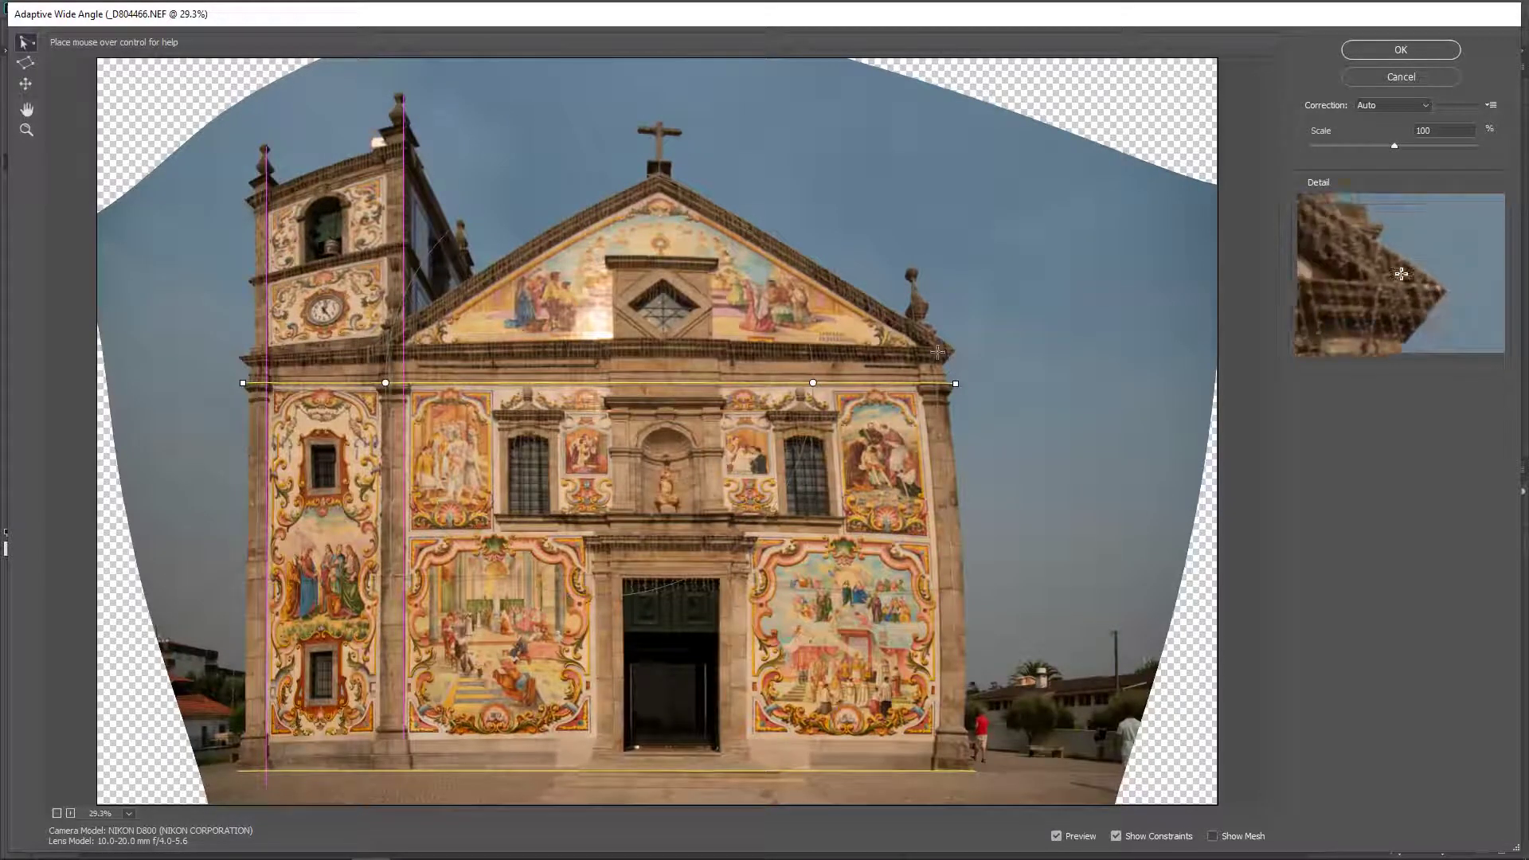
{"action": "left_click", "coordinate": [943, 365]}
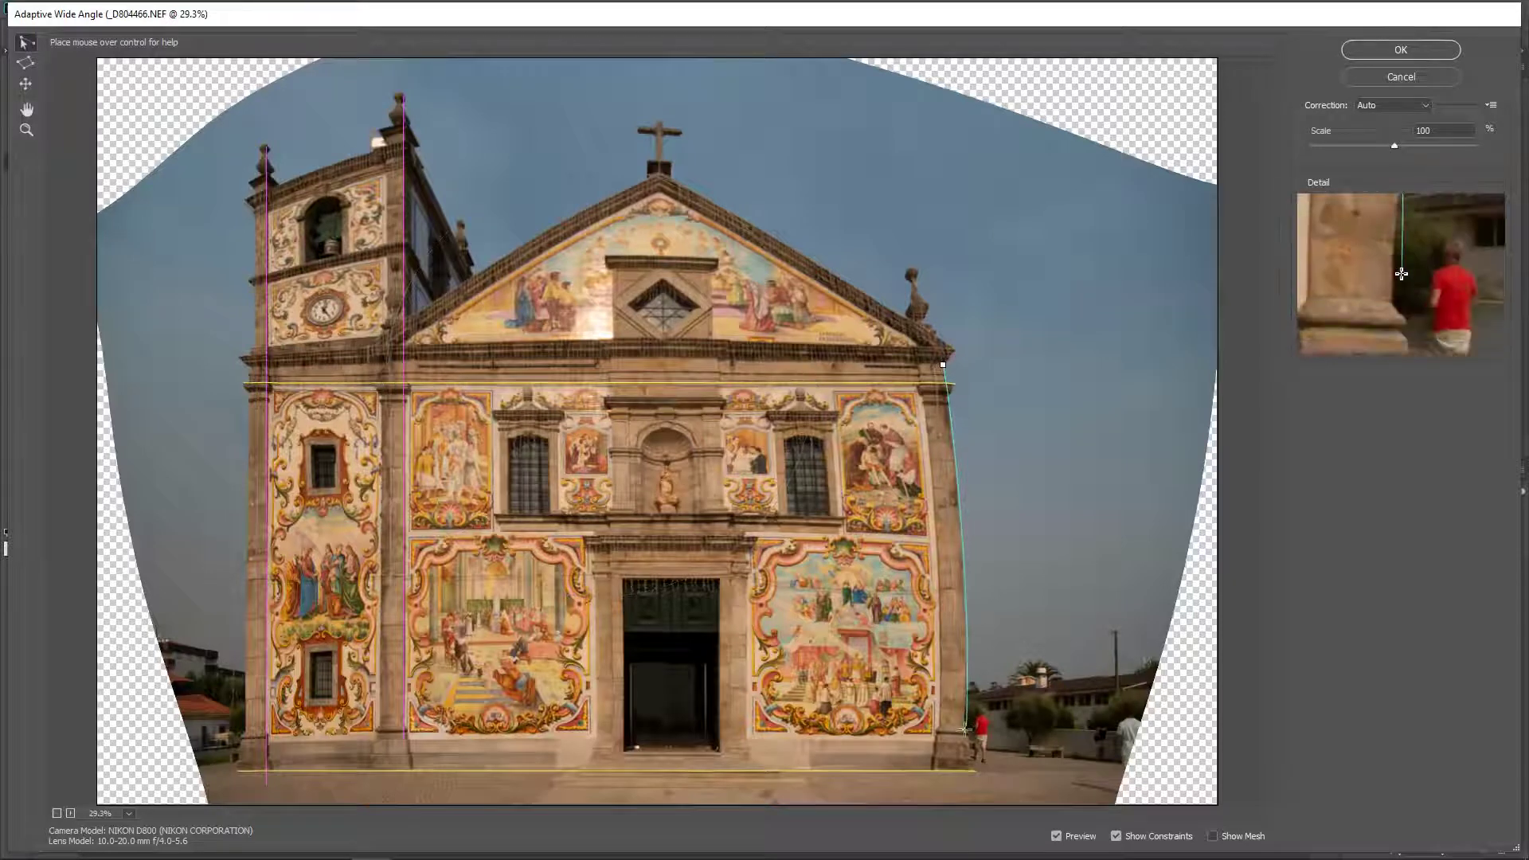
{"action": "left_click", "coordinate": [962, 775], "text": "shift"}
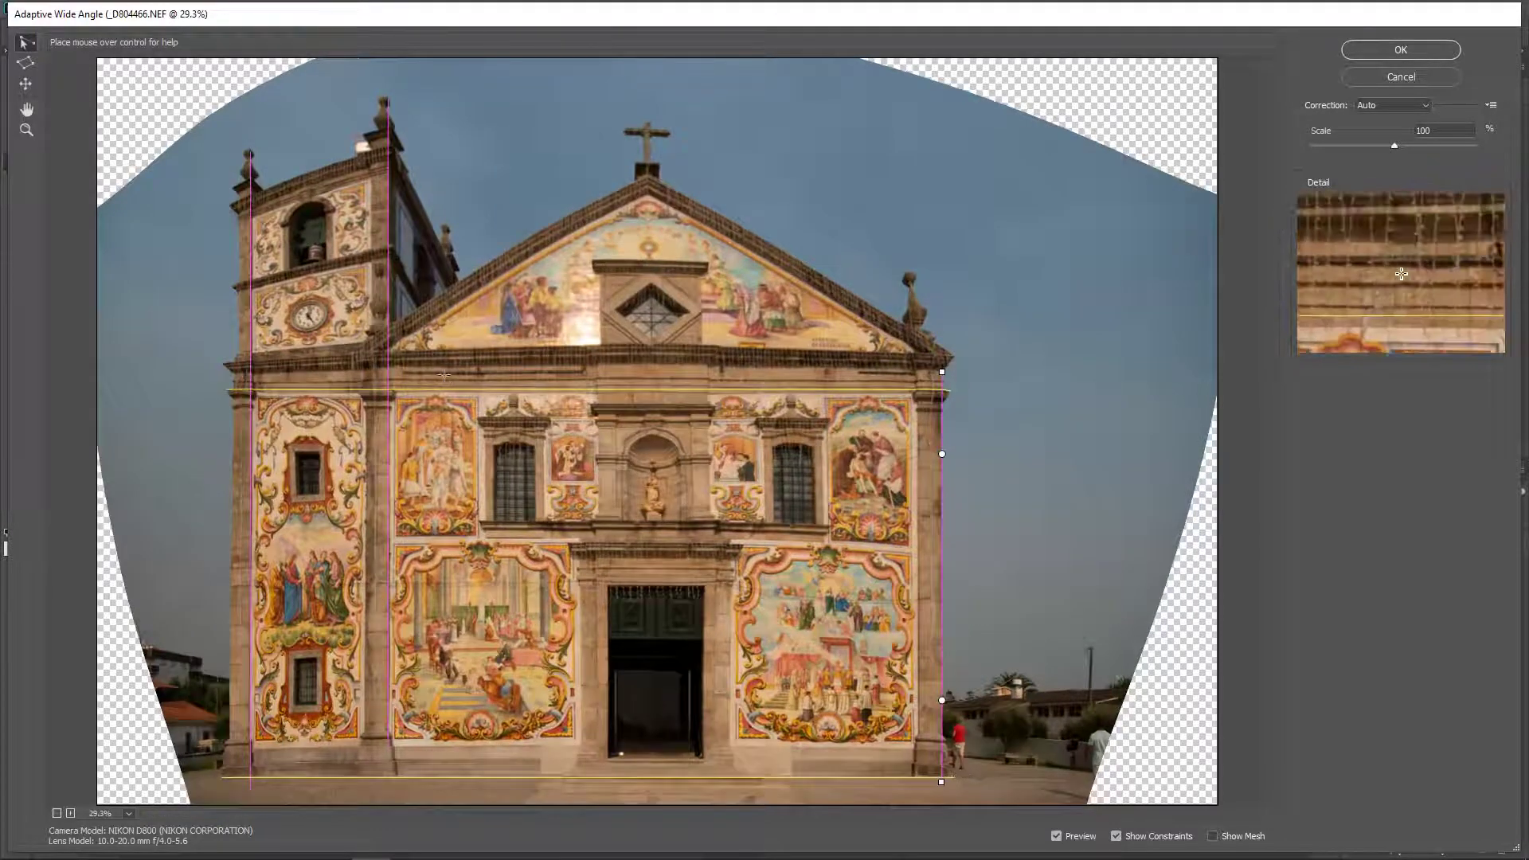
Step: Straighten the tower top, the tower ledge and the main cornice with horizontal constraints
{"action": "left_click", "coordinate": [230, 204]}
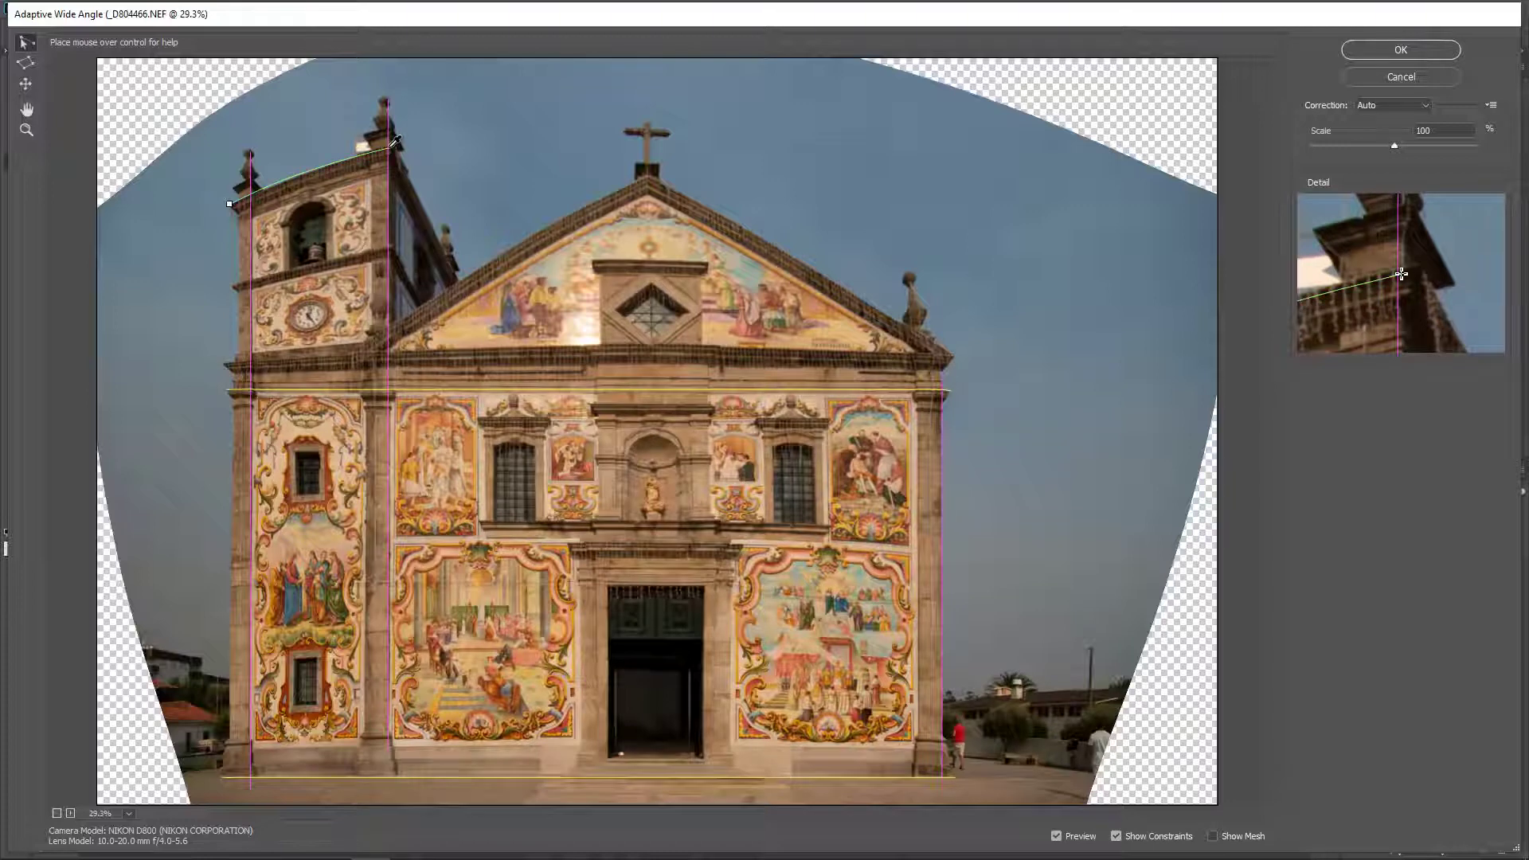
{"action": "left_click", "coordinate": [392, 146]}
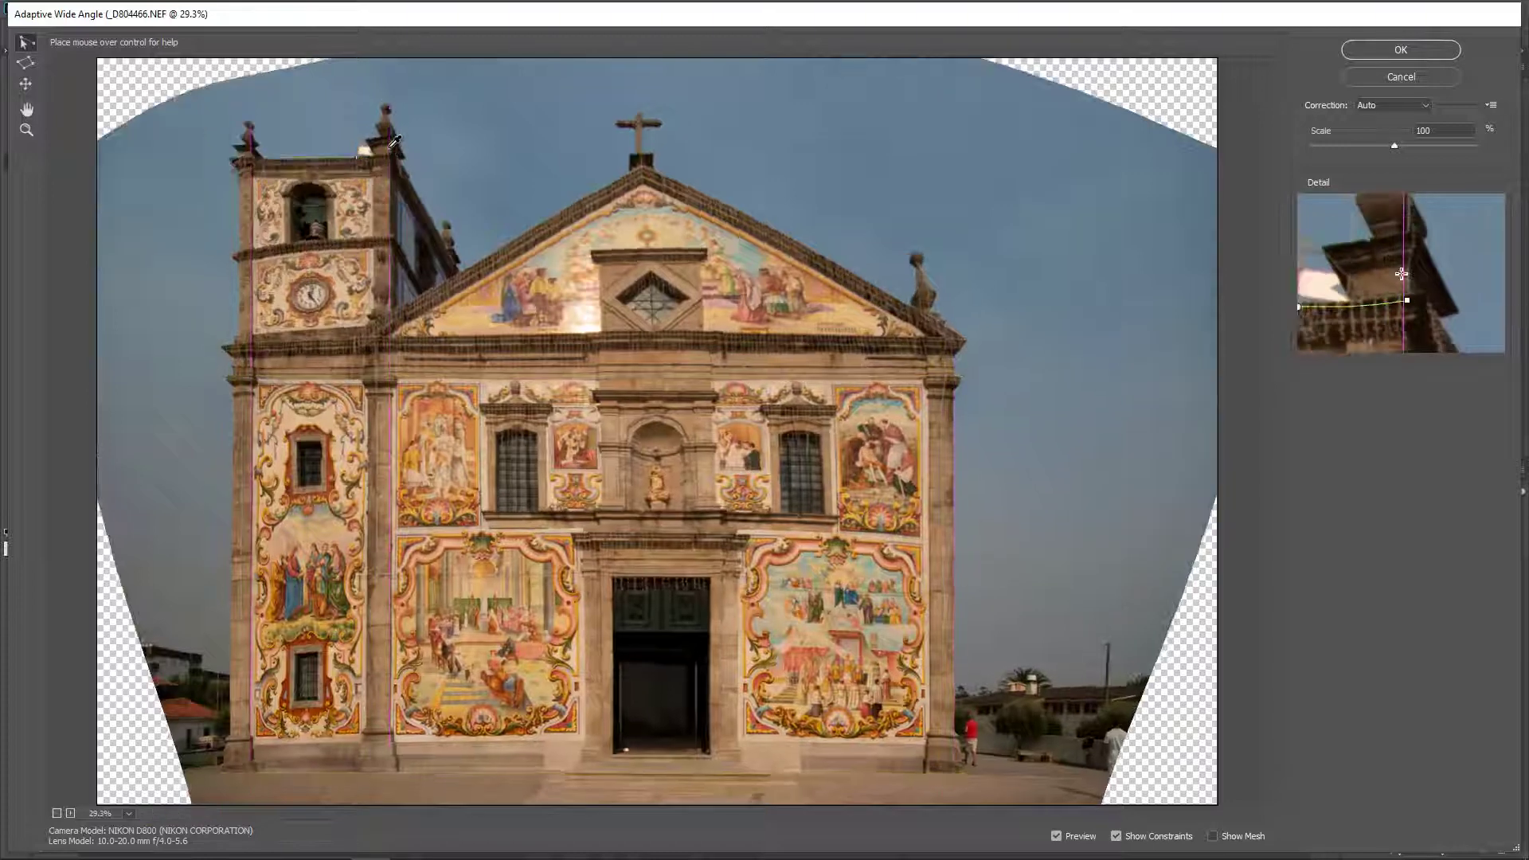
{"action": "left_click", "coordinate": [234, 253]}
{"action": "left_click", "coordinate": [393, 236]}
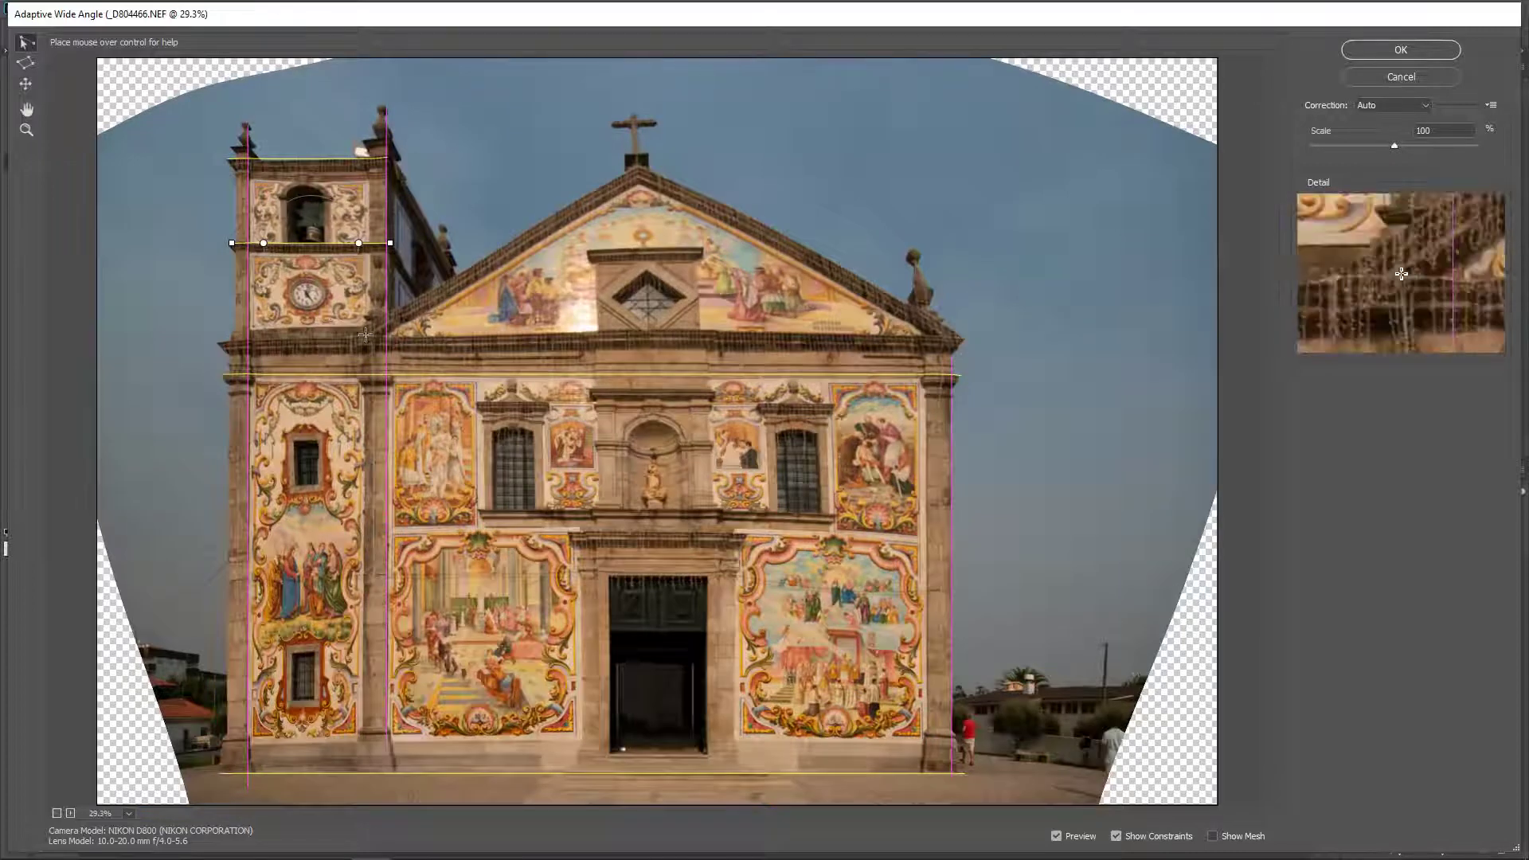
{"action": "left_click", "coordinate": [222, 341]}
{"action": "left_click", "coordinate": [959, 337]}
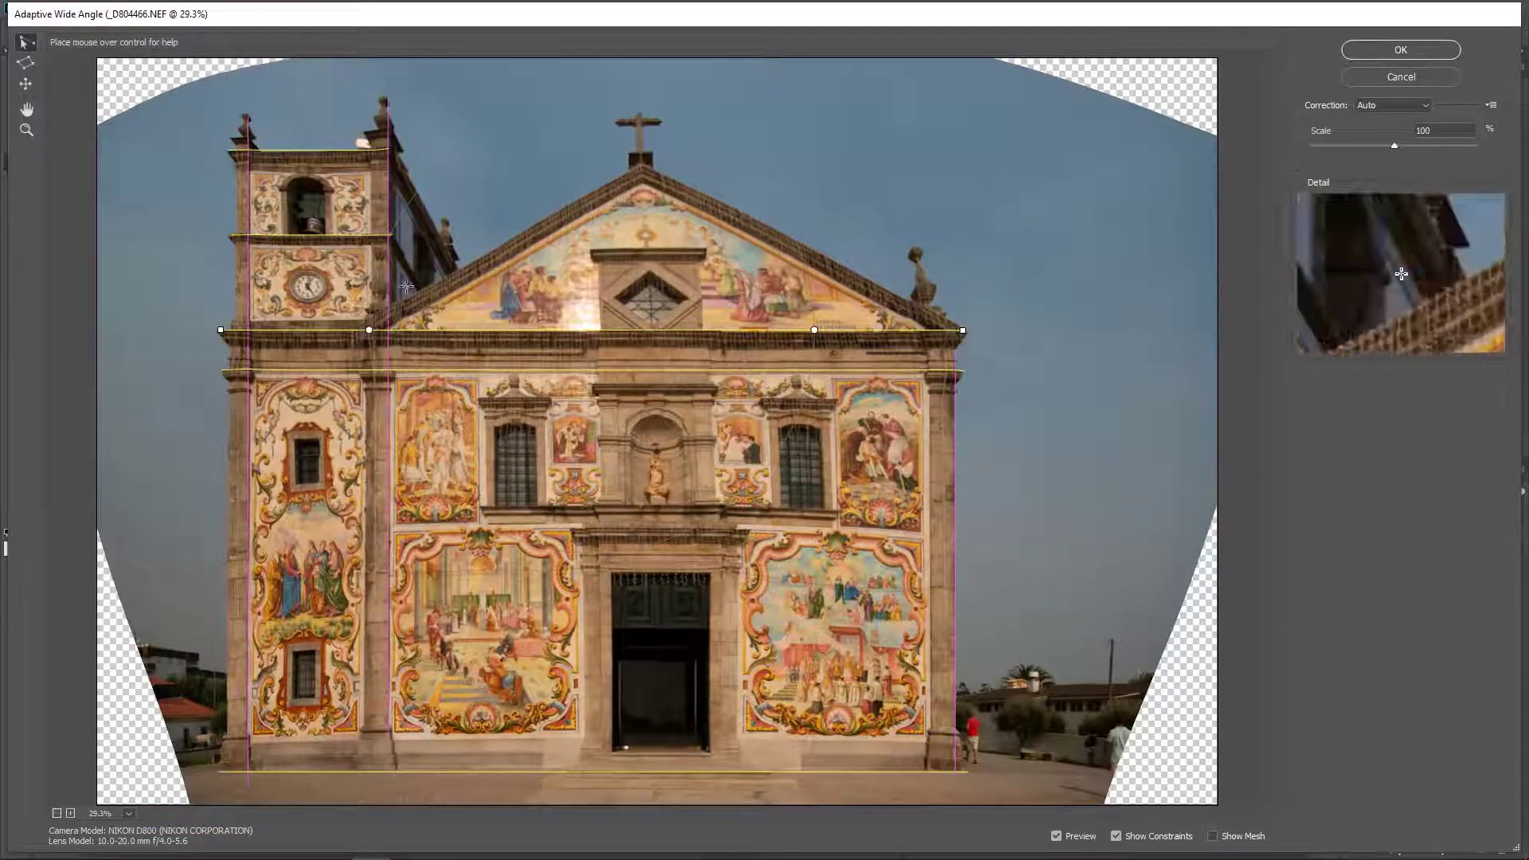
Step: Add constraints along both roof slopes from the apex, the right pinnacle and the cross
{"action": "left_click", "coordinate": [639, 165]}
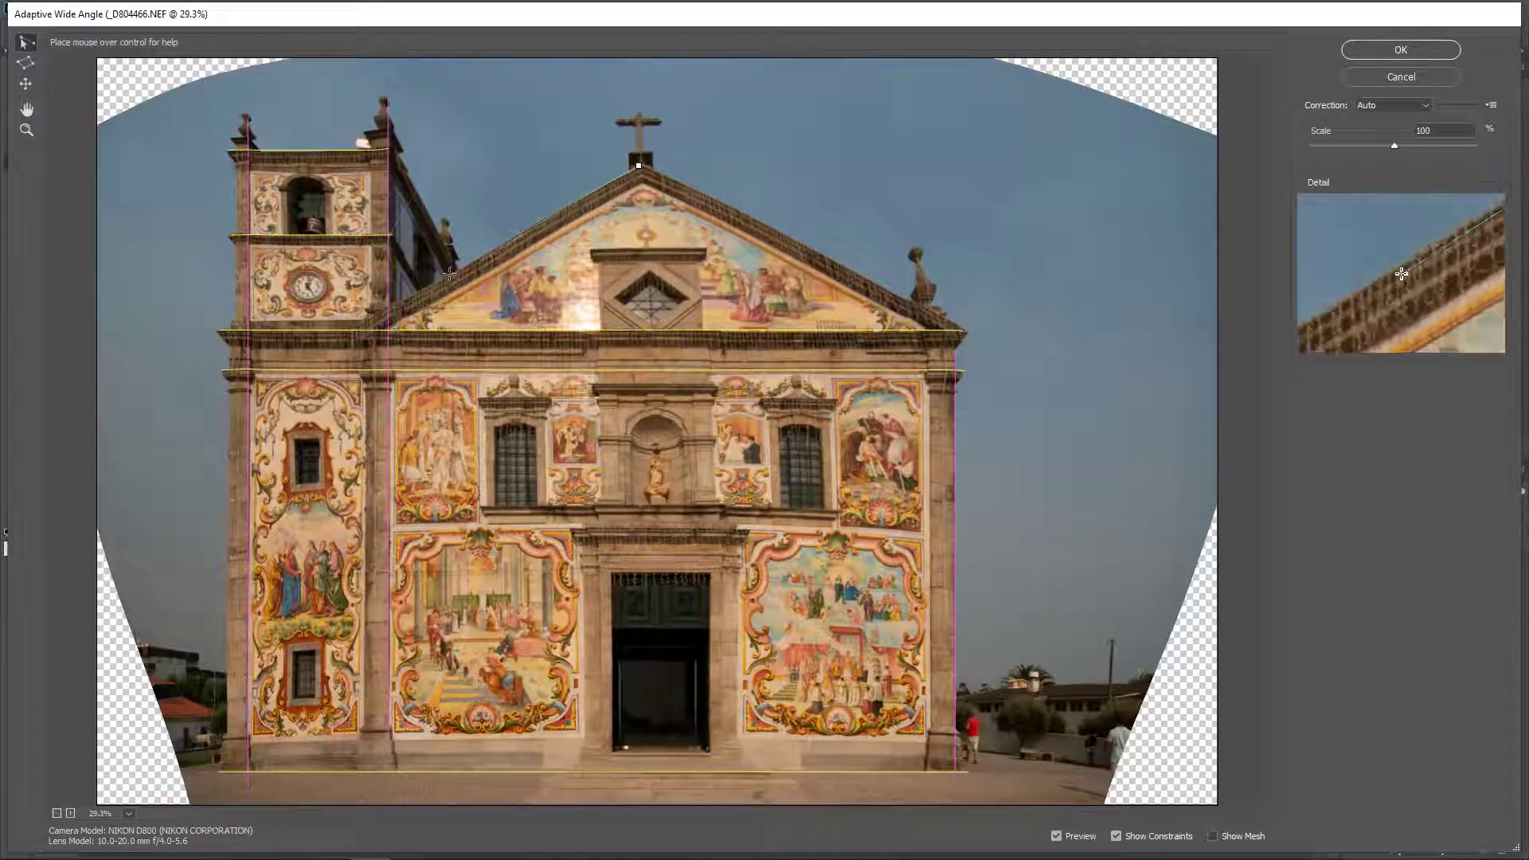
{"action": "left_click", "coordinate": [389, 305]}
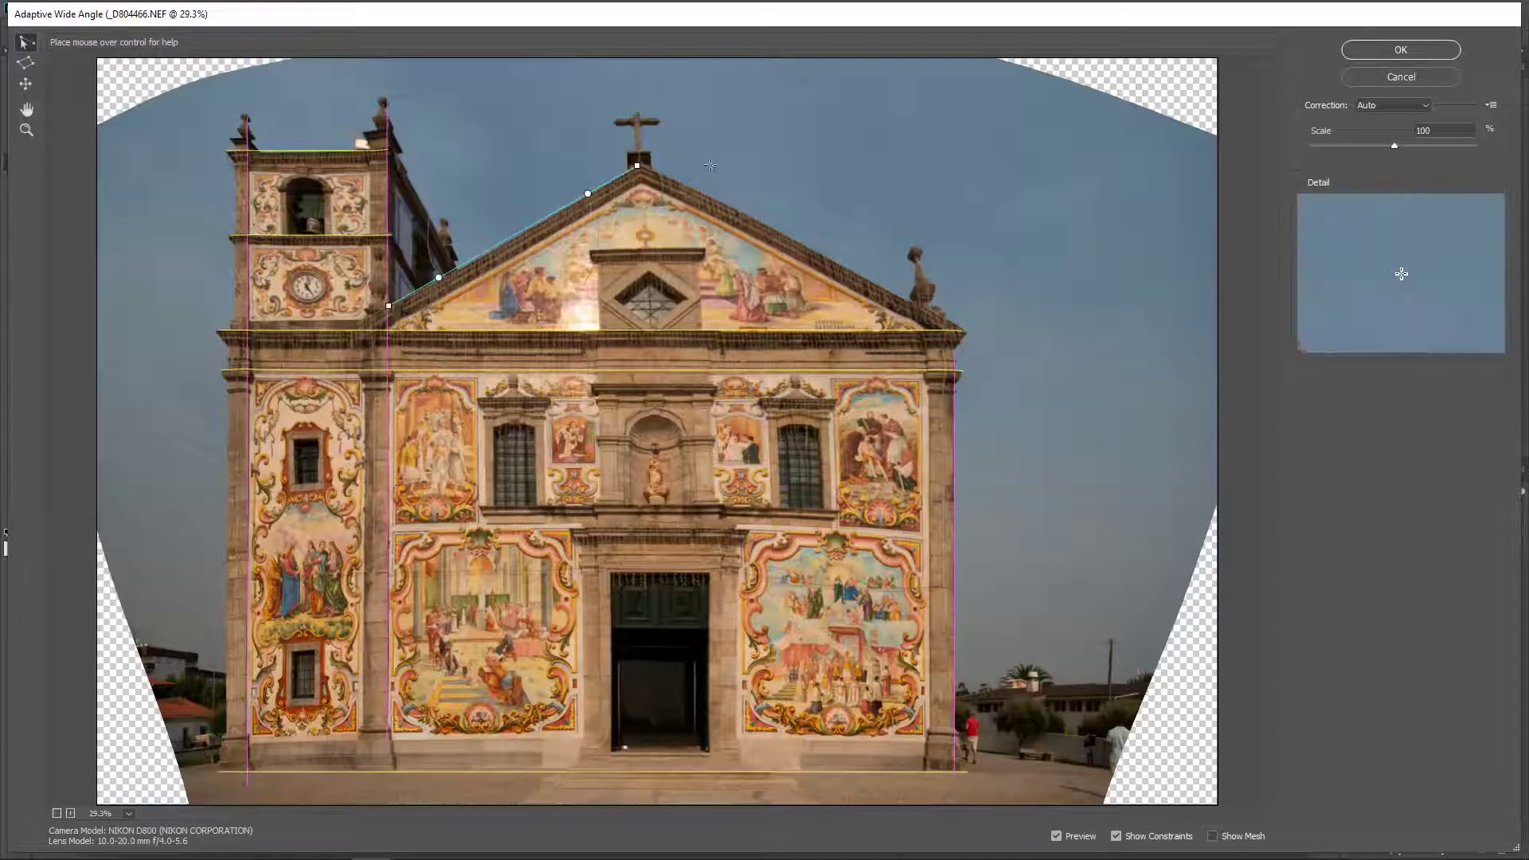
{"action": "left_click", "coordinate": [641, 165]}
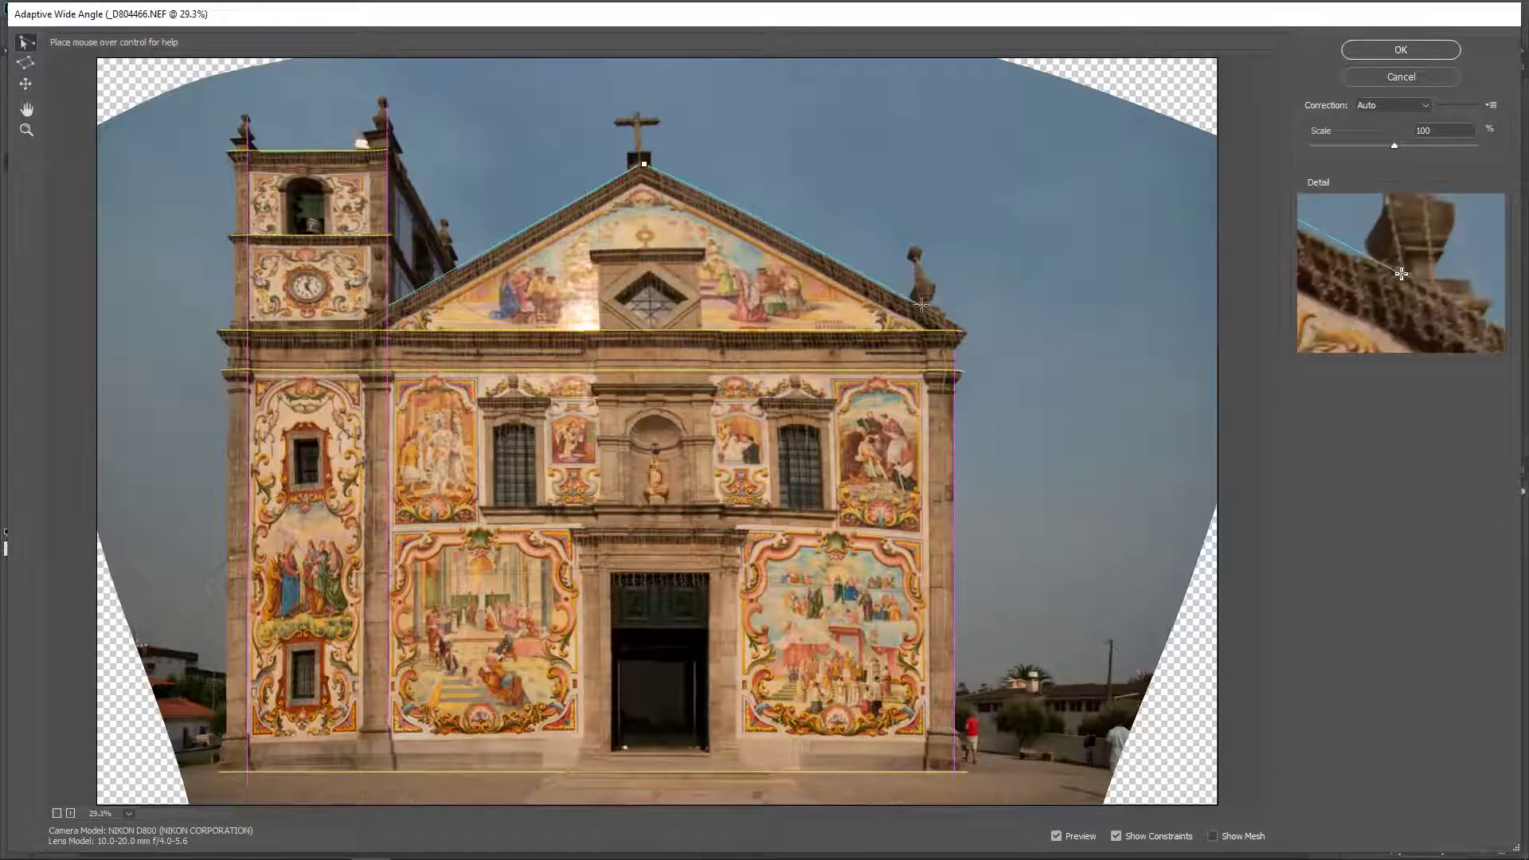
{"action": "left_click", "coordinate": [955, 322]}
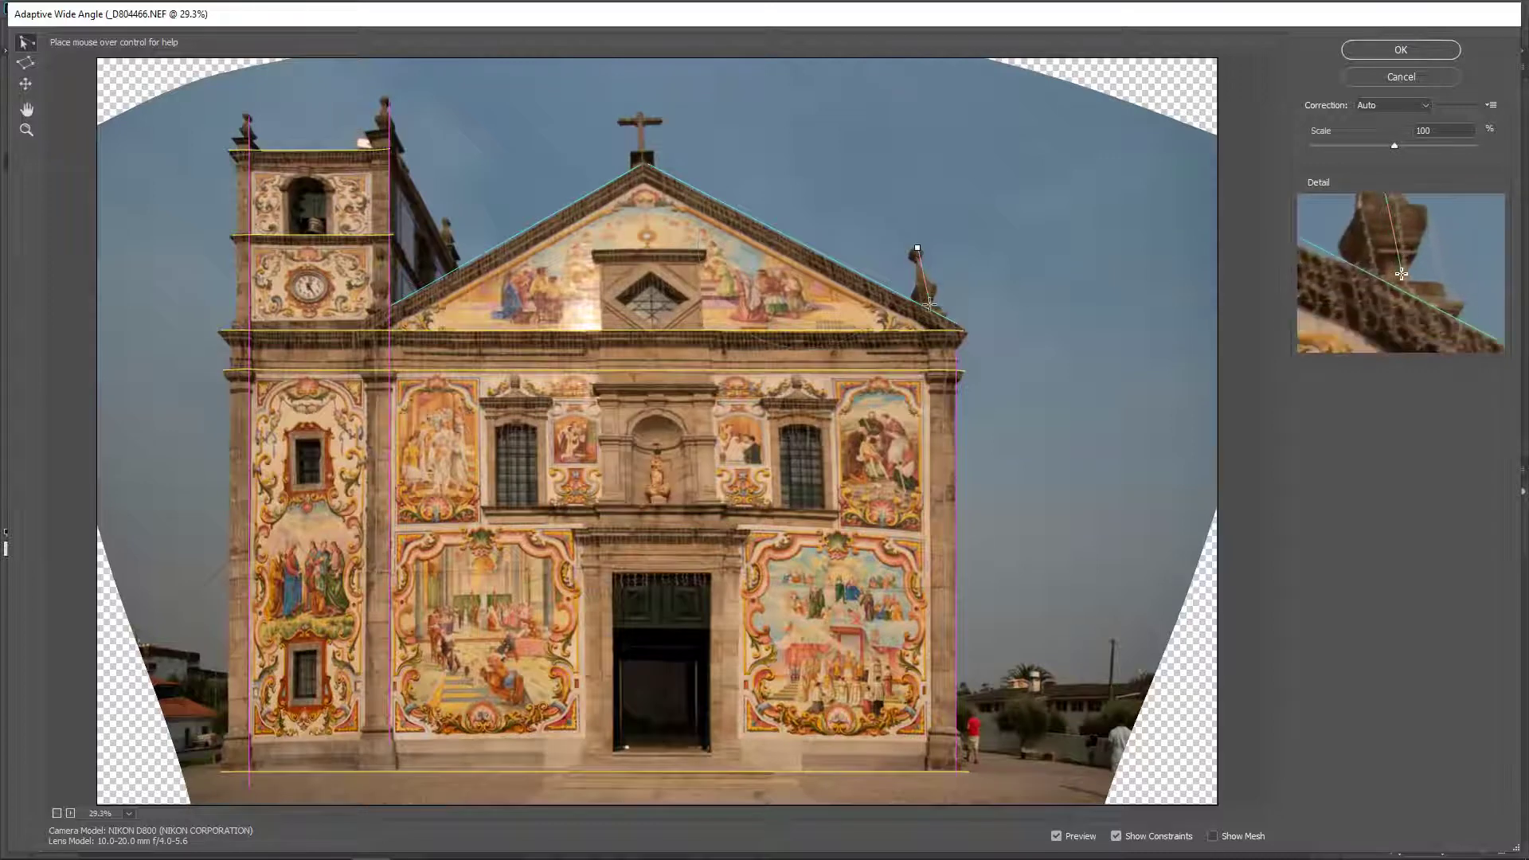
{"action": "left_click", "coordinate": [929, 306], "text": "shift"}
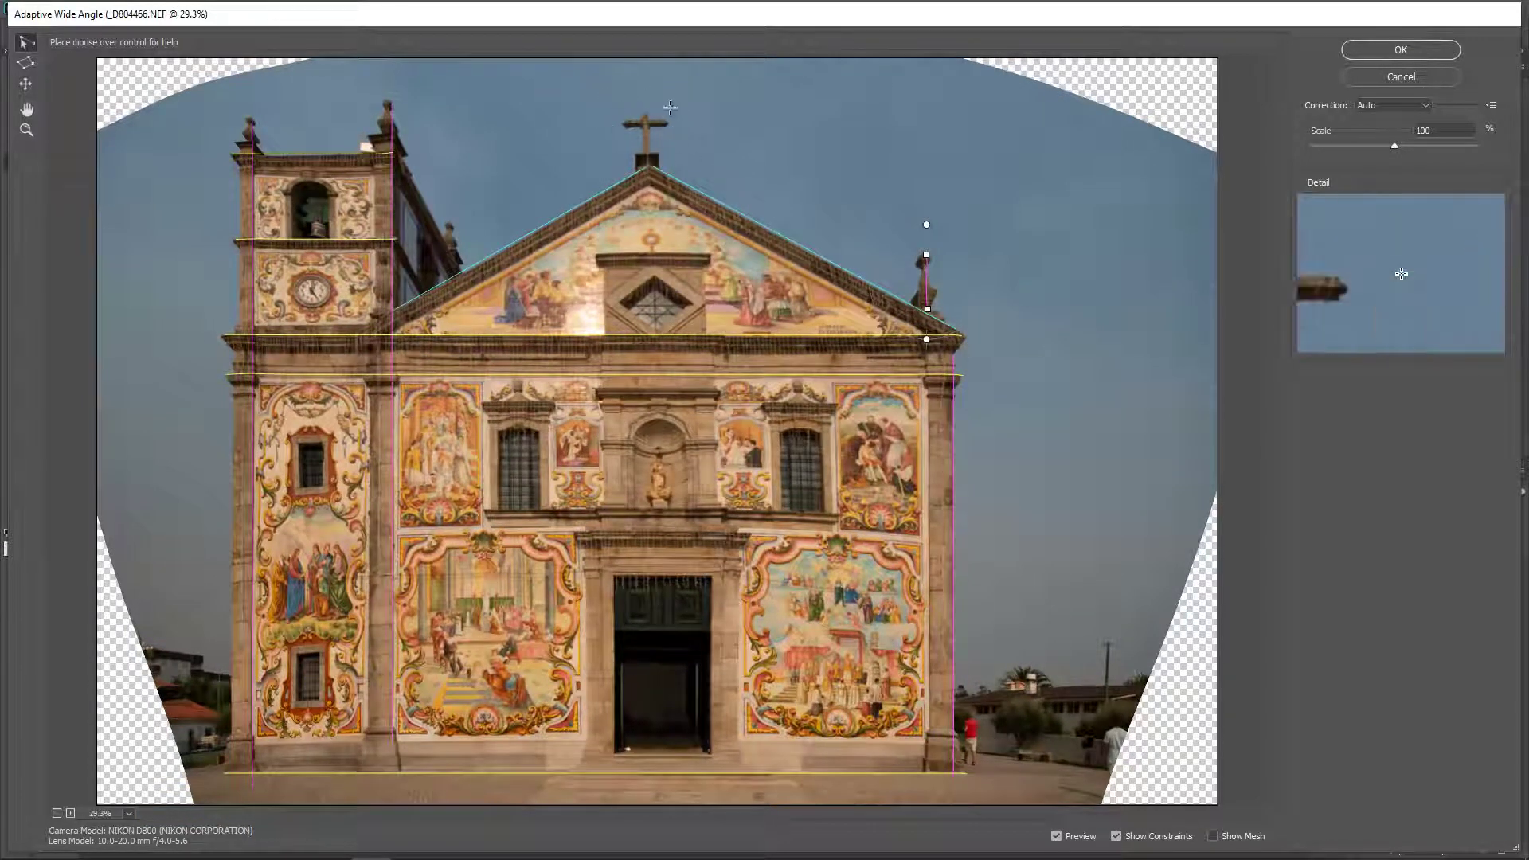
{"action": "left_click", "coordinate": [649, 183]}
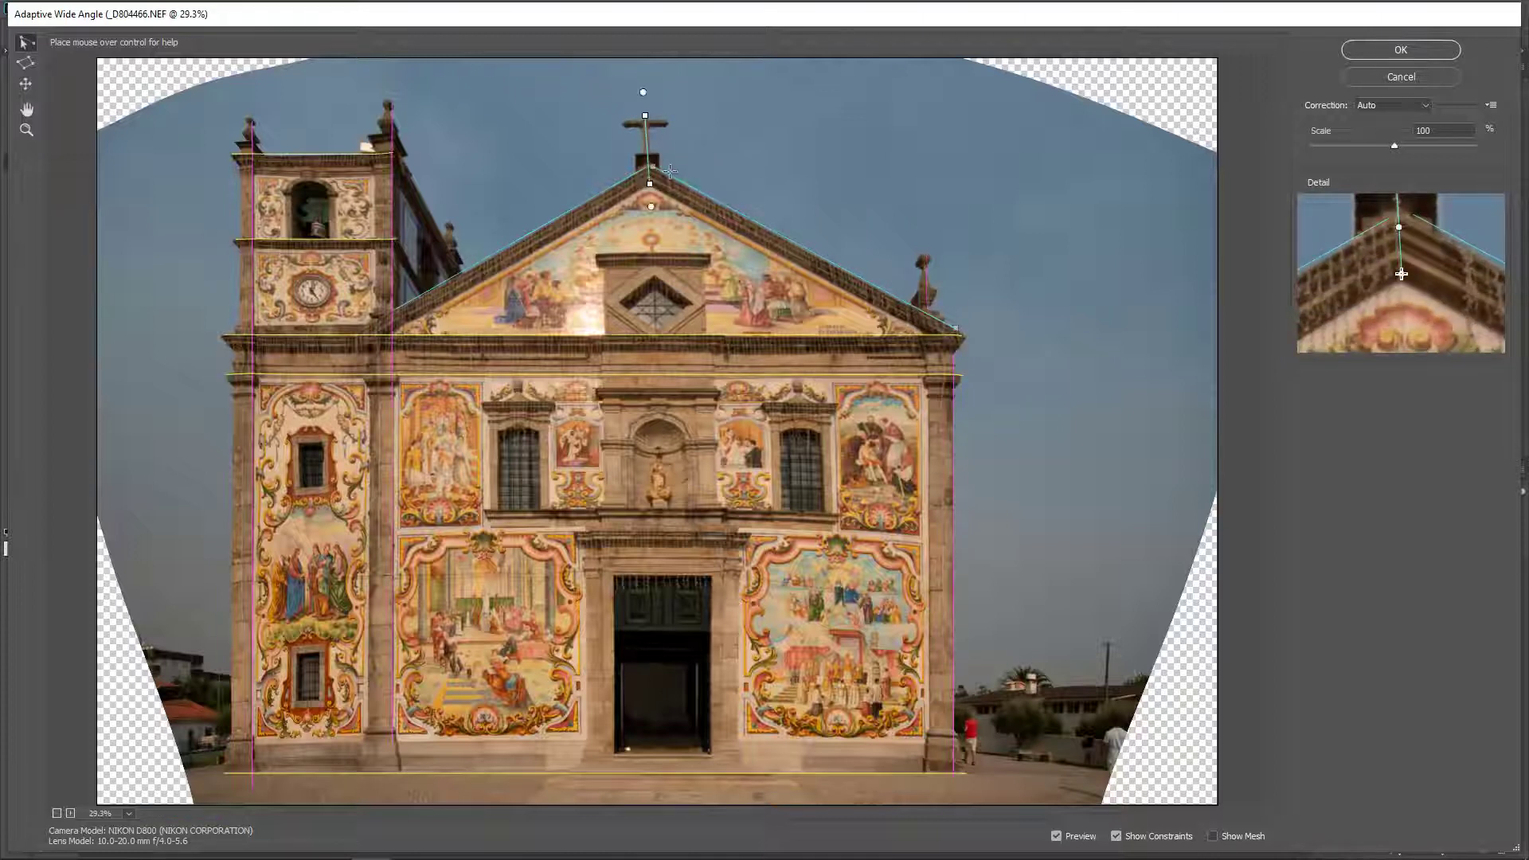
Step: Set the rooftop cross constraint to Vertical after trying an arbitrary angle
{"action": "right_click", "coordinate": [647, 136]}
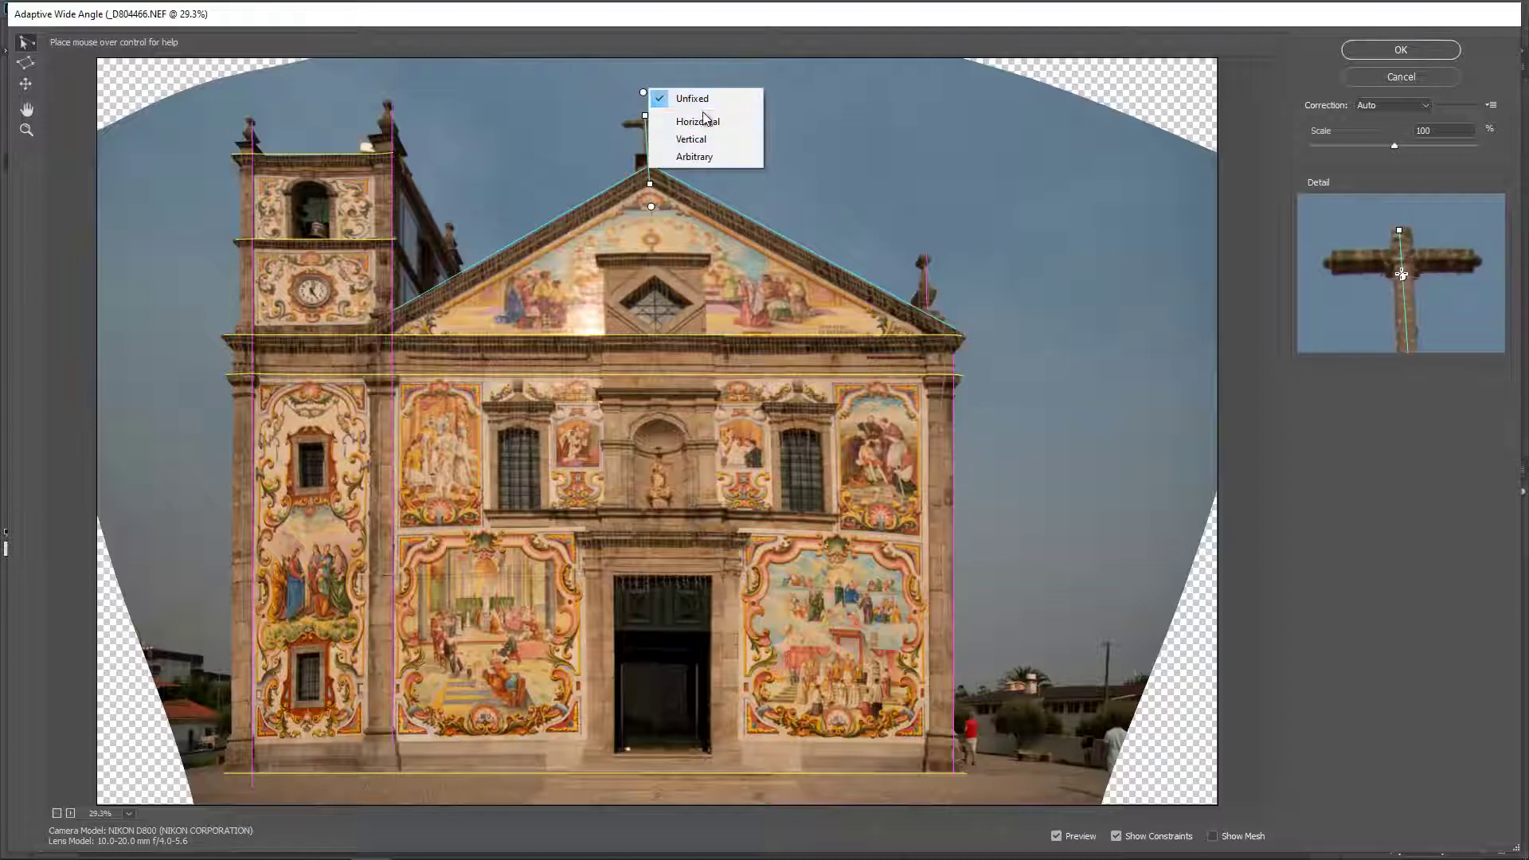
{"action": "left_click", "coordinate": [707, 157]}
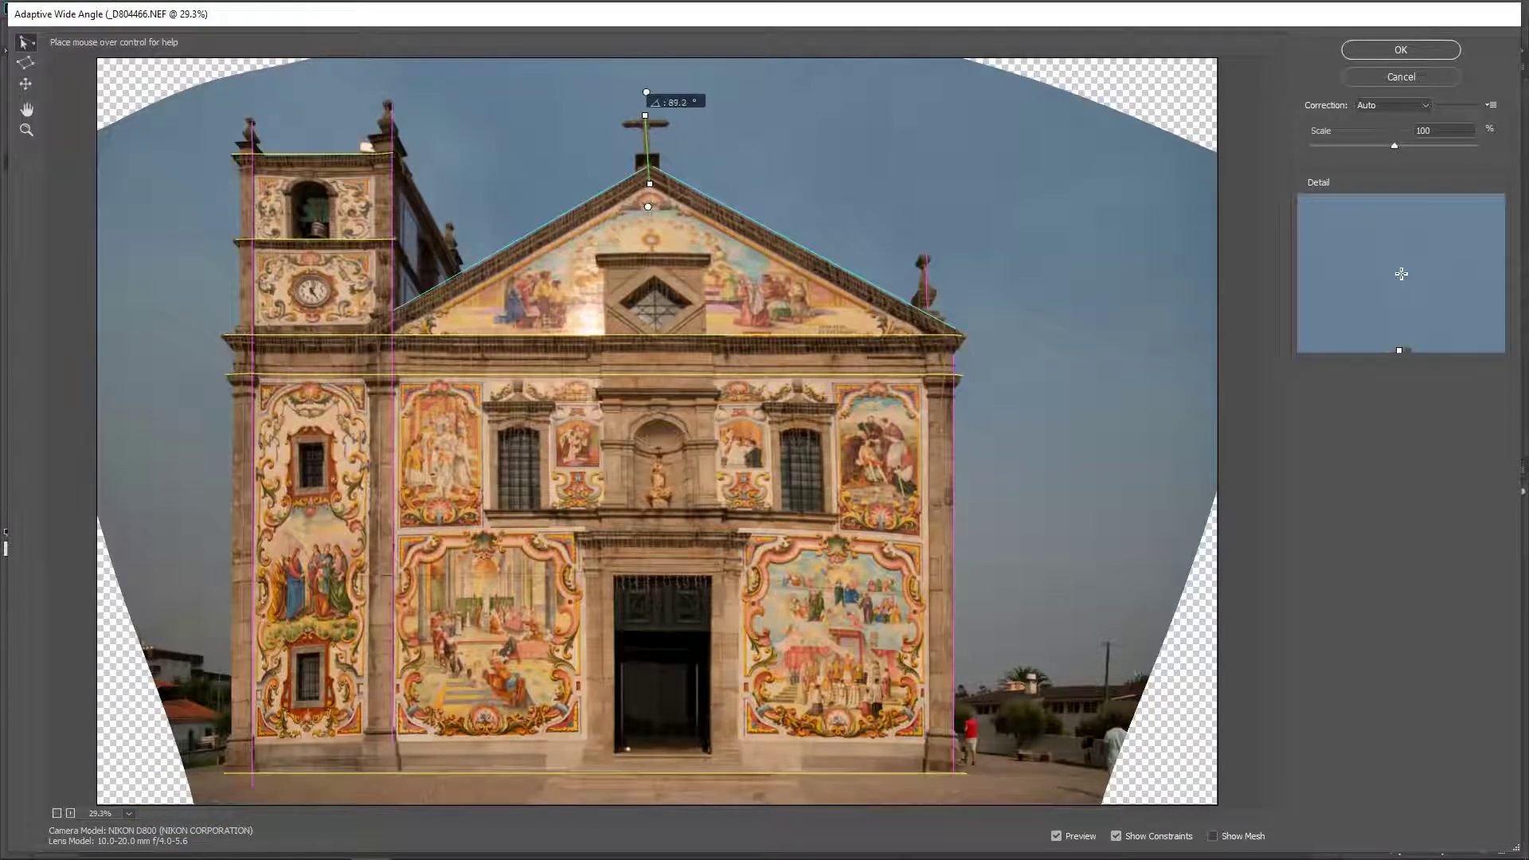
{"action": "left_click_drag", "start_coordinate": [658, 118], "coordinate": [646, 115]}
{"action": "right_click", "coordinate": [647, 94]}
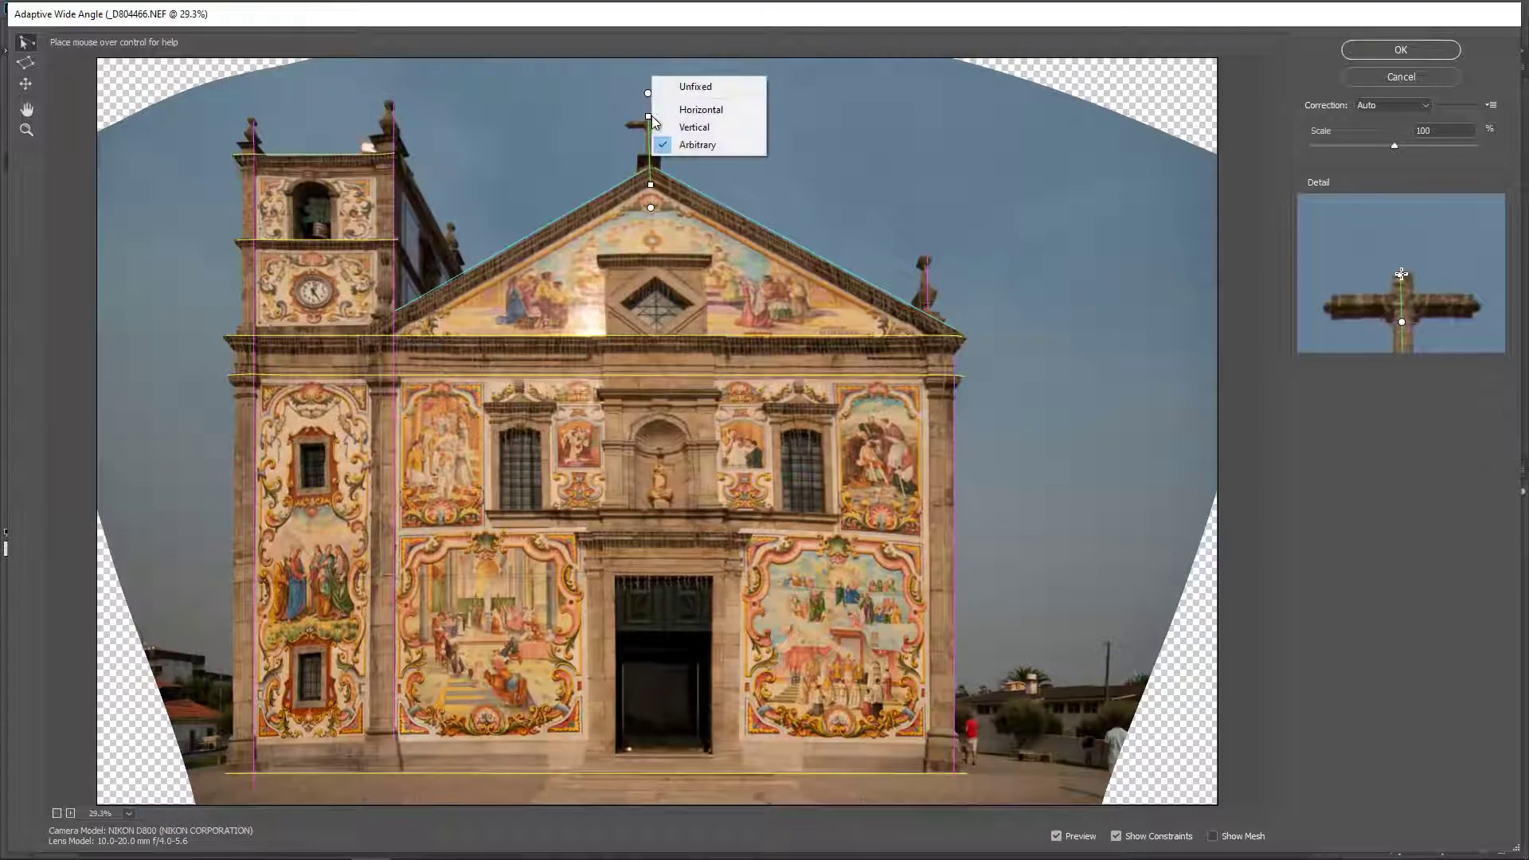
{"action": "left_click", "coordinate": [696, 86]}
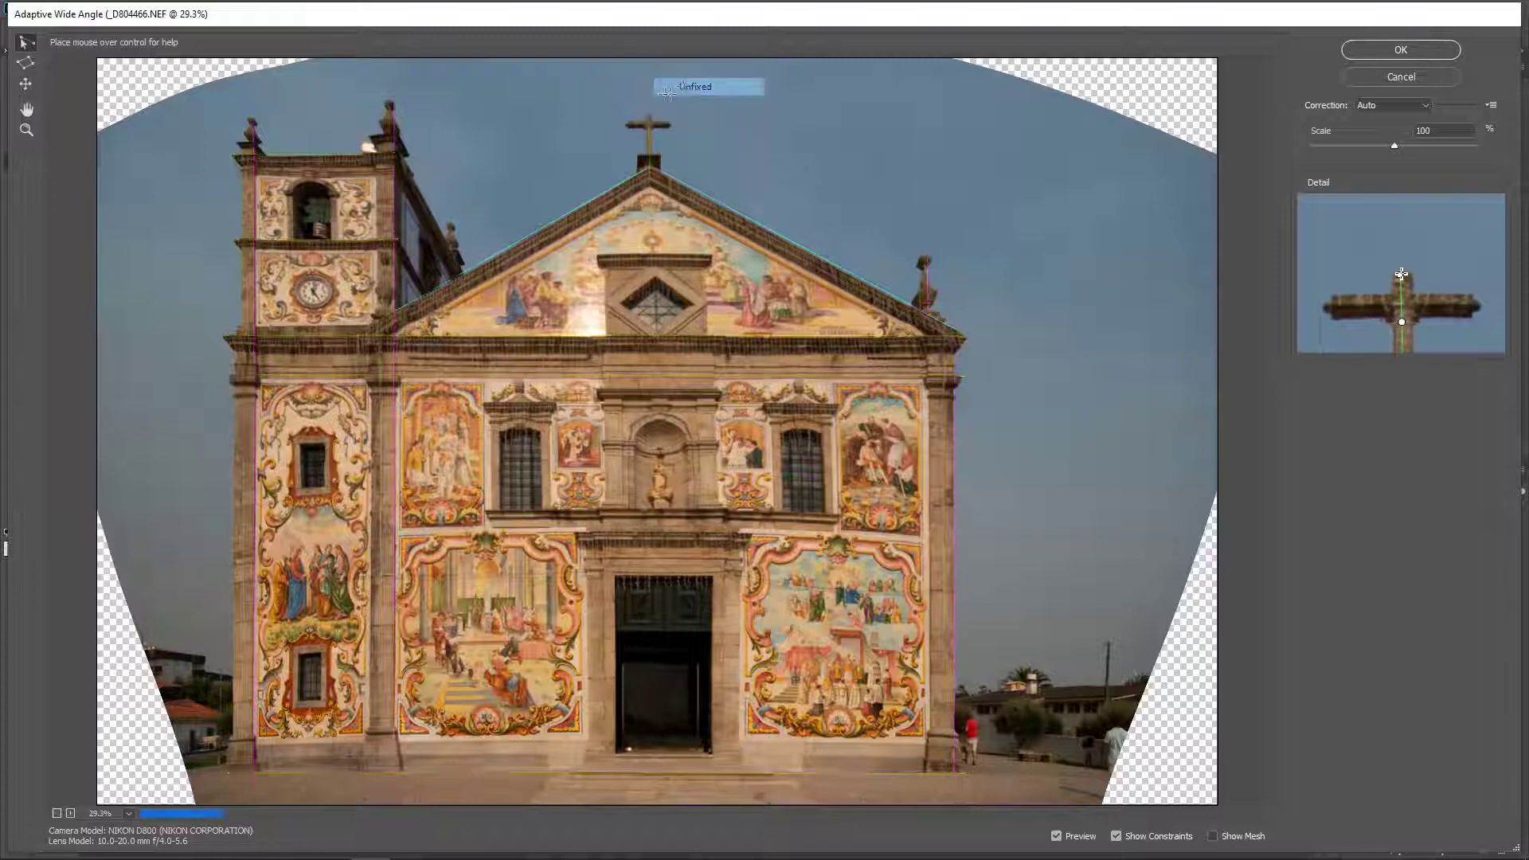
{"action": "right_click", "coordinate": [645, 86]}
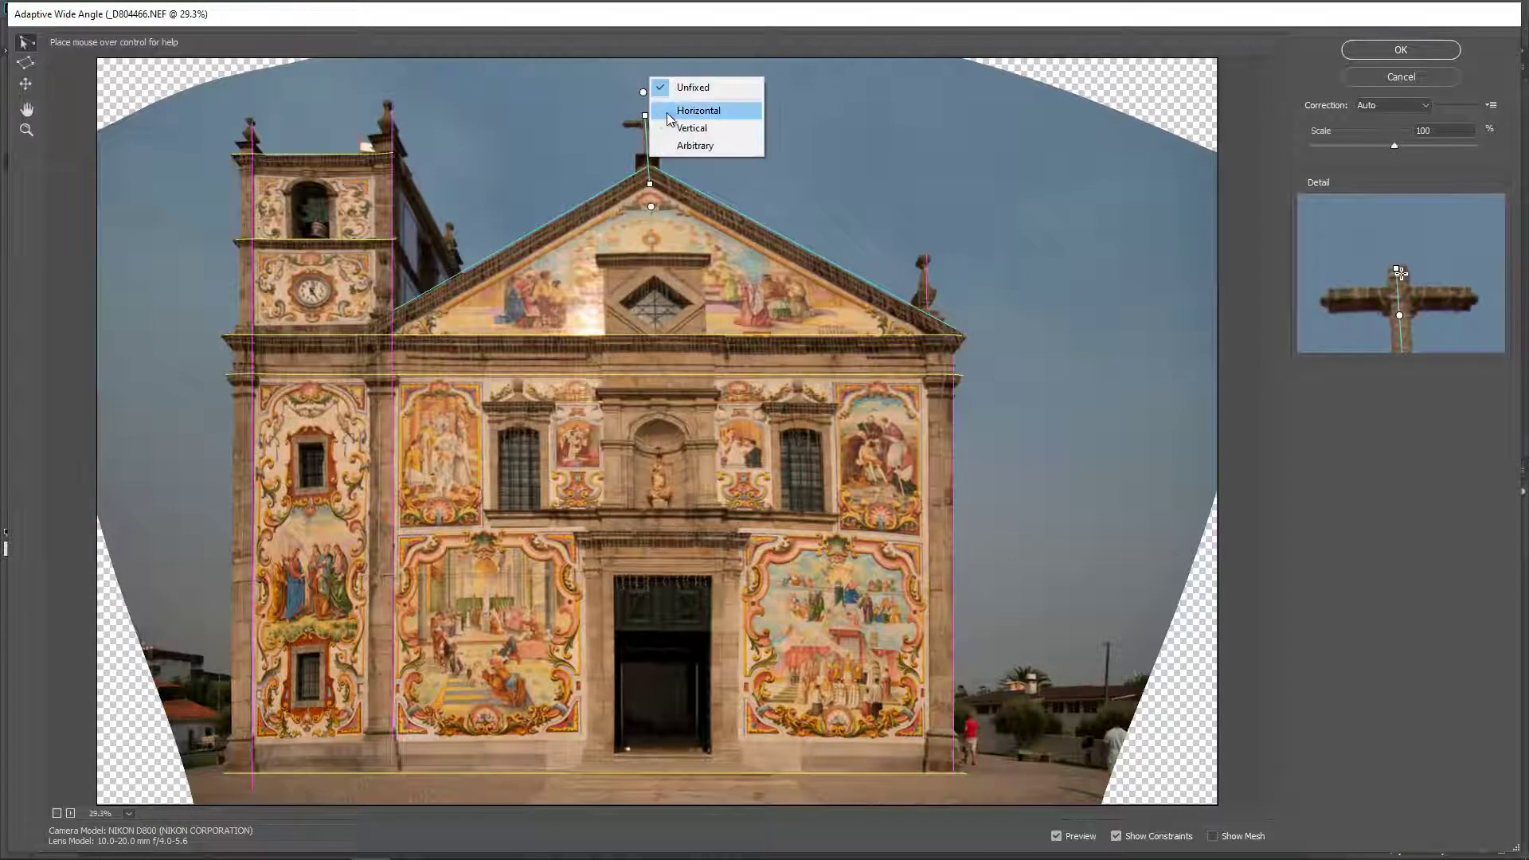
{"action": "left_click", "coordinate": [705, 126]}
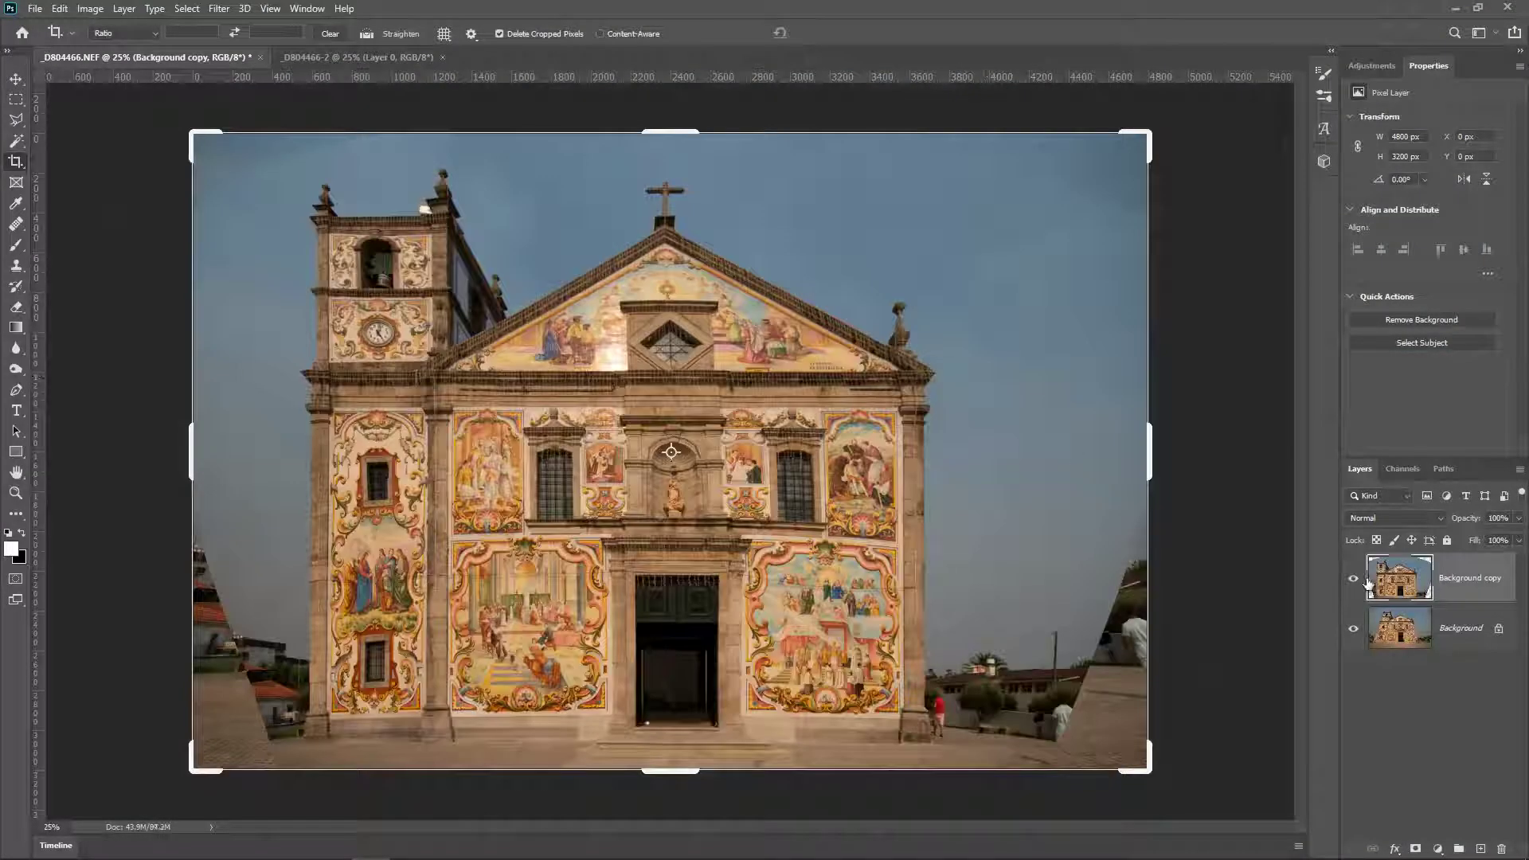
Step: Compare the warped layer with the original, then hide the Background layer to reveal empty corners
{"action": "left_click", "coordinate": [1354, 580]}
{"action": "left_click", "coordinate": [1354, 580]}
{"action": "left_click", "coordinate": [1354, 580]}
{"action": "left_click", "coordinate": [1354, 580]}
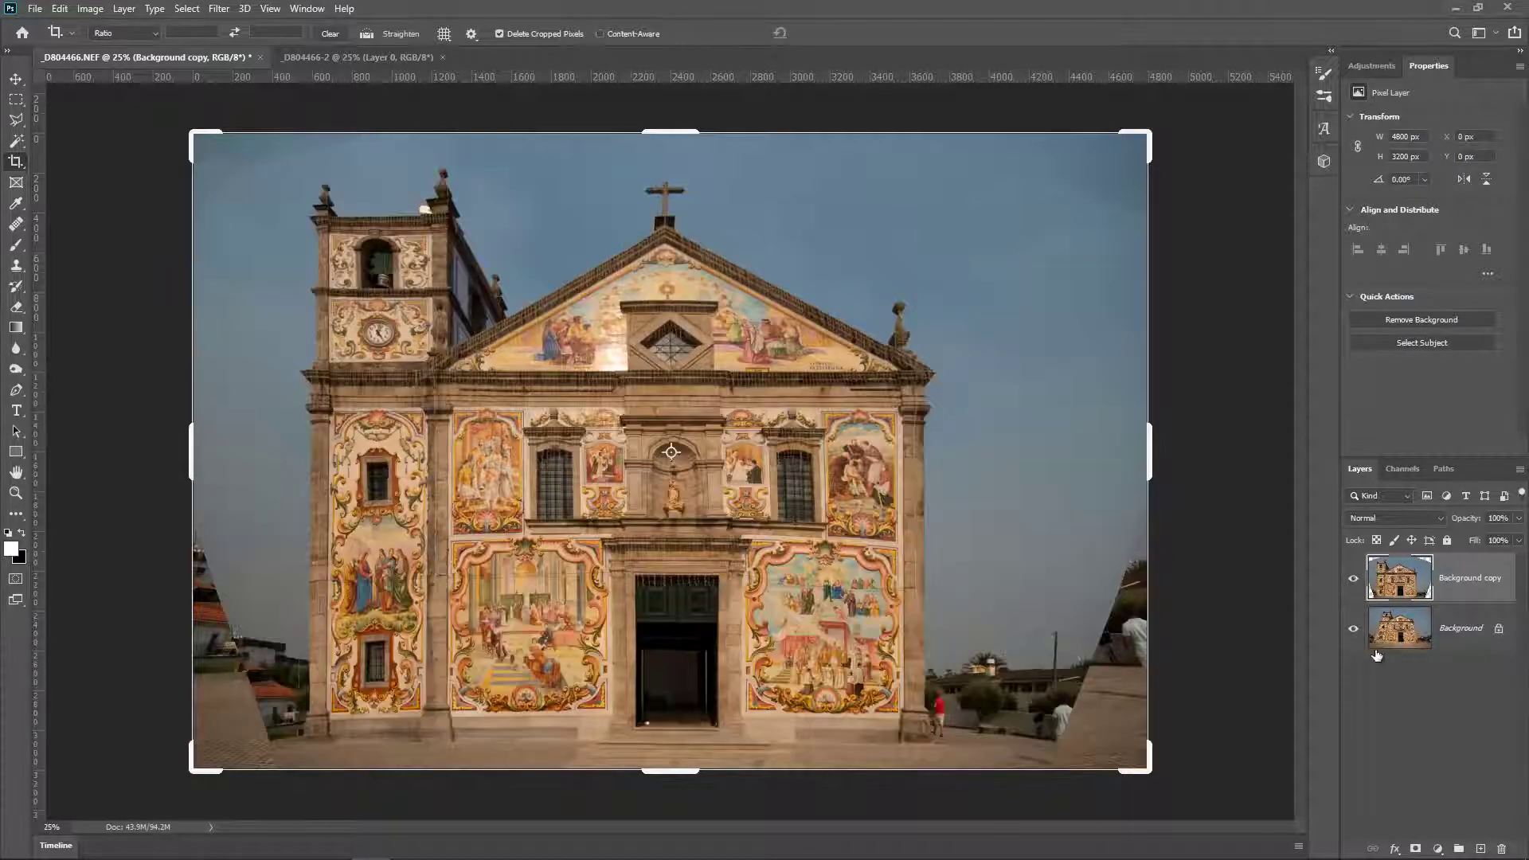
{"action": "left_click", "coordinate": [1354, 631]}
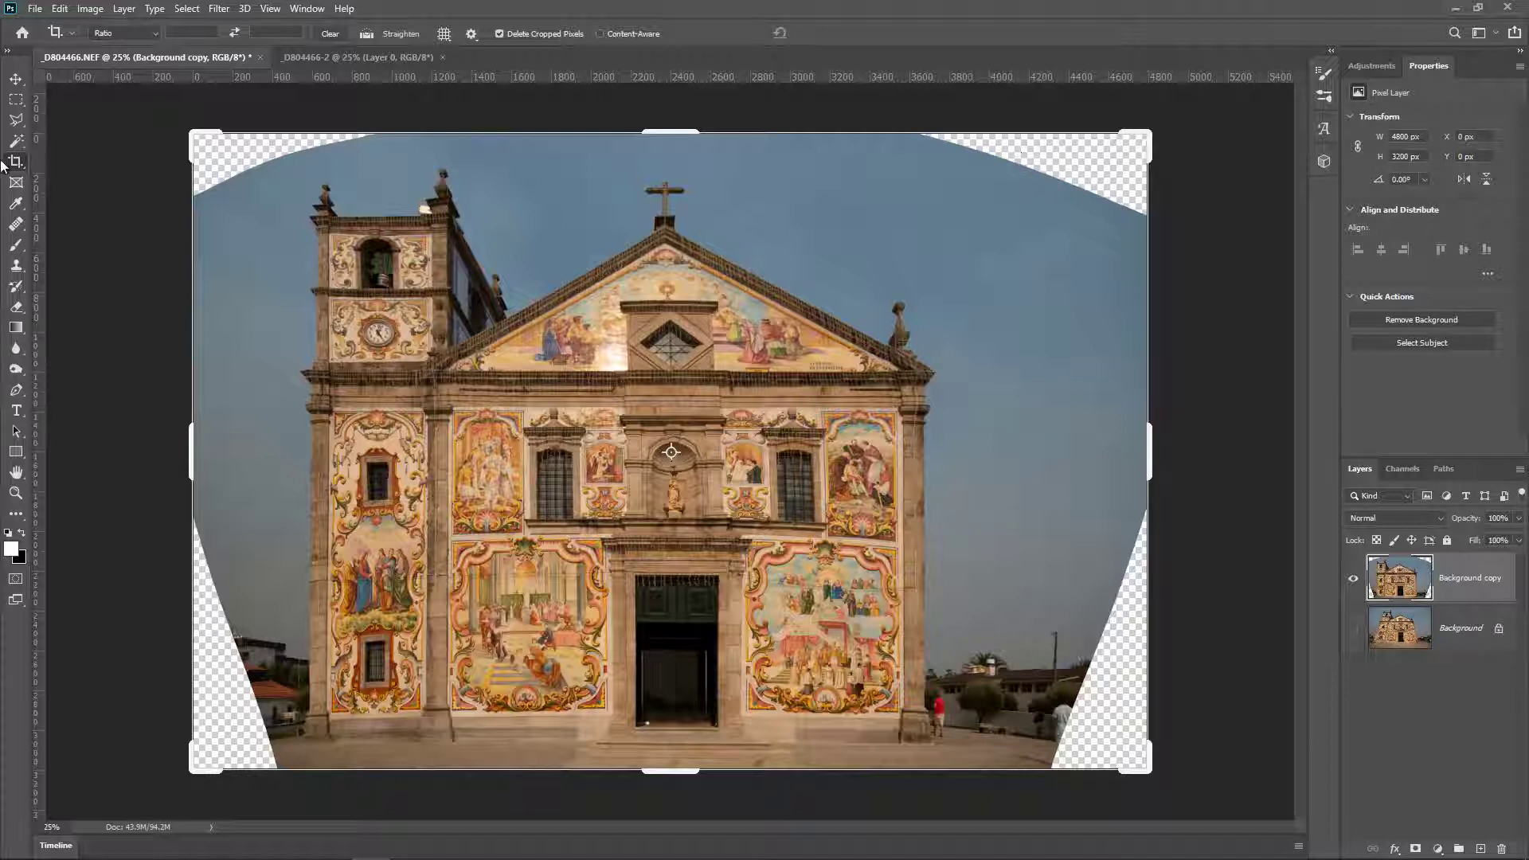
Step: Select the transparent top-left corner with the Polygonal Lasso
{"action": "left_click", "coordinate": [17, 125]}
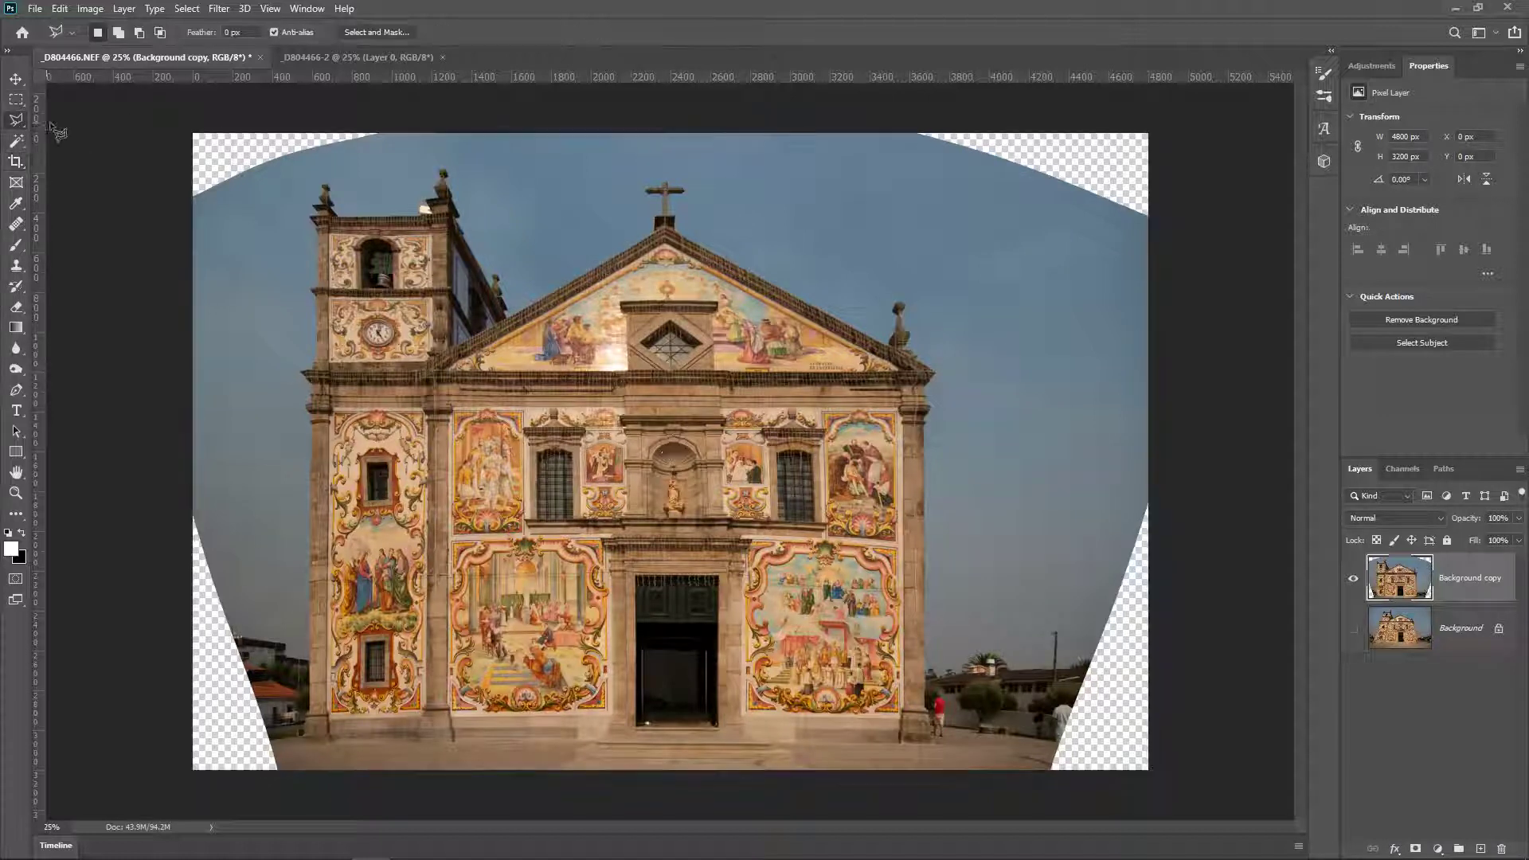
{"action": "left_click_drag", "start_coordinate": [19, 125], "coordinate": [111, 131]}
{"action": "left_click", "coordinate": [194, 195]}
{"action": "left_click", "coordinate": [195, 195]}
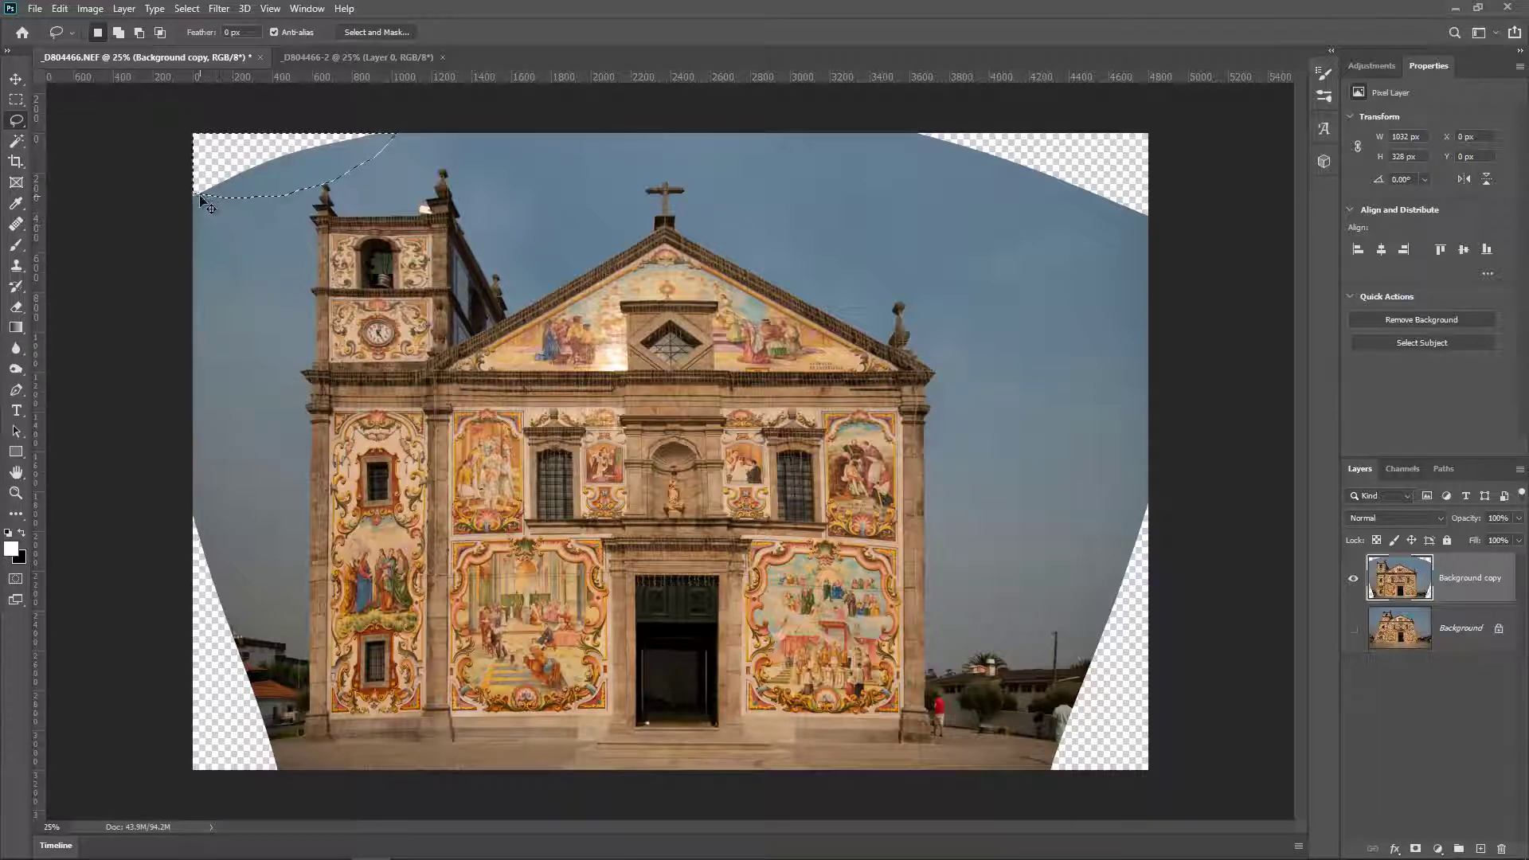
{"action": "key", "text": "shift"}
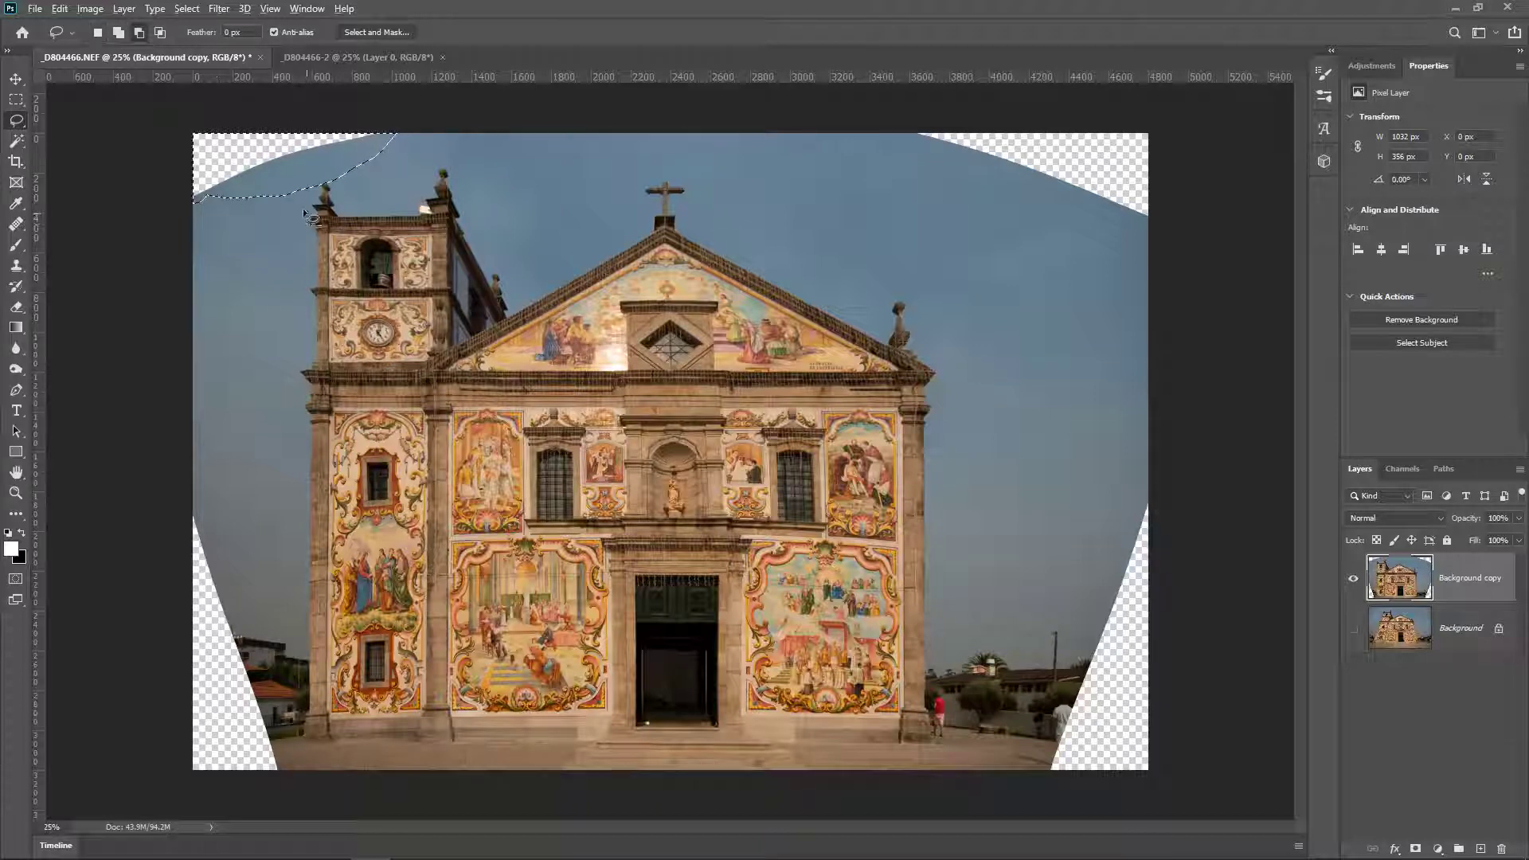
{"action": "left_click_drag", "start_coordinate": [263, 202], "coordinate": [333, 165]}
{"action": "left_click_drag", "start_coordinate": [265, 231], "coordinate": [261, 251]}
Step: Fill the selection using Content-Aware fill
{"action": "key", "text": "i"}
{"action": "key", "text": "shift+F5"}
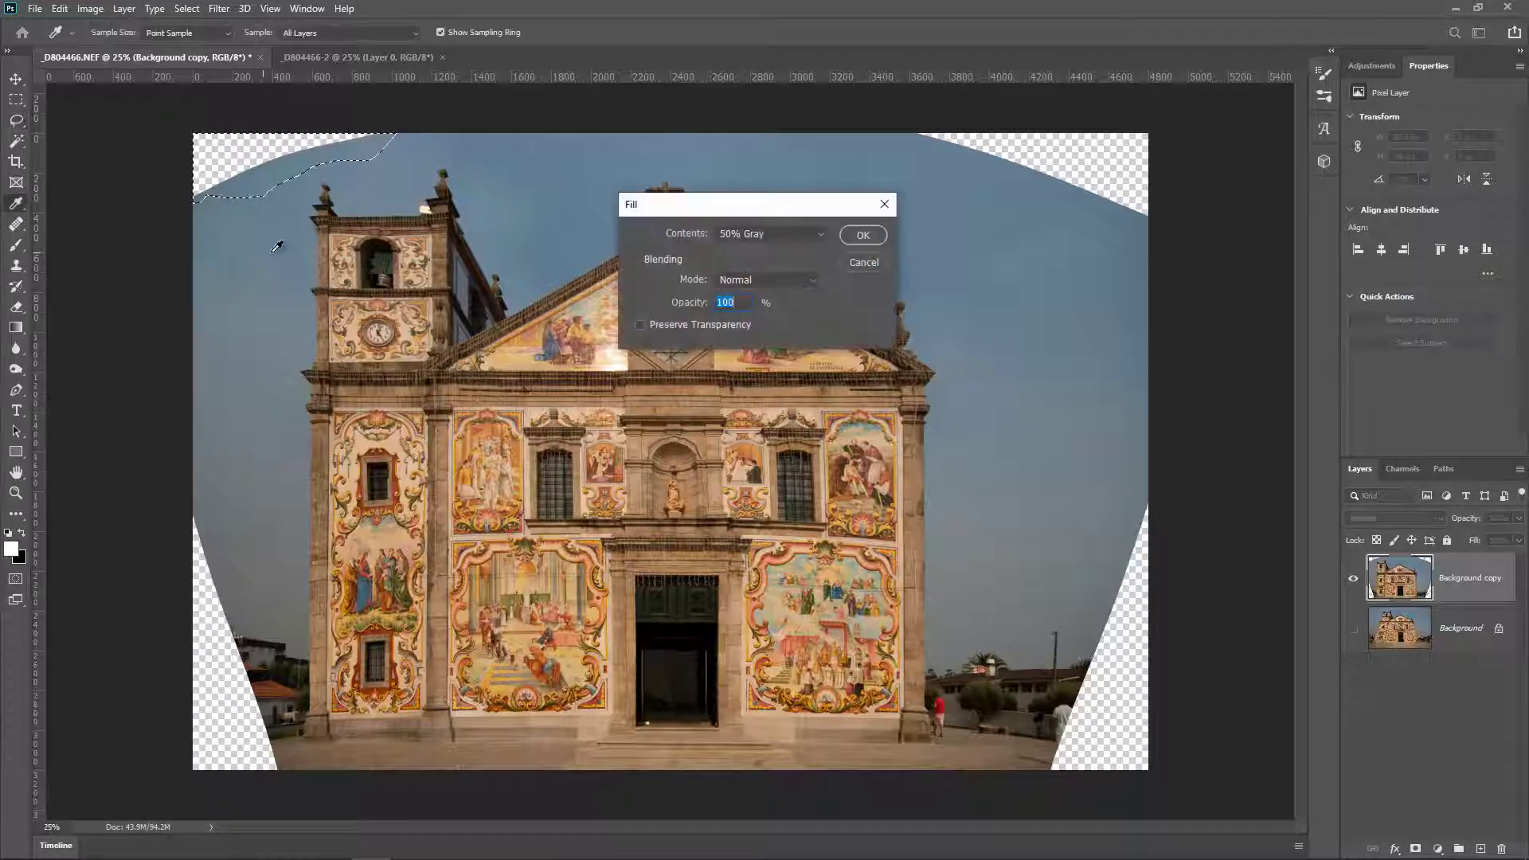
{"action": "left_click", "coordinate": [769, 233]}
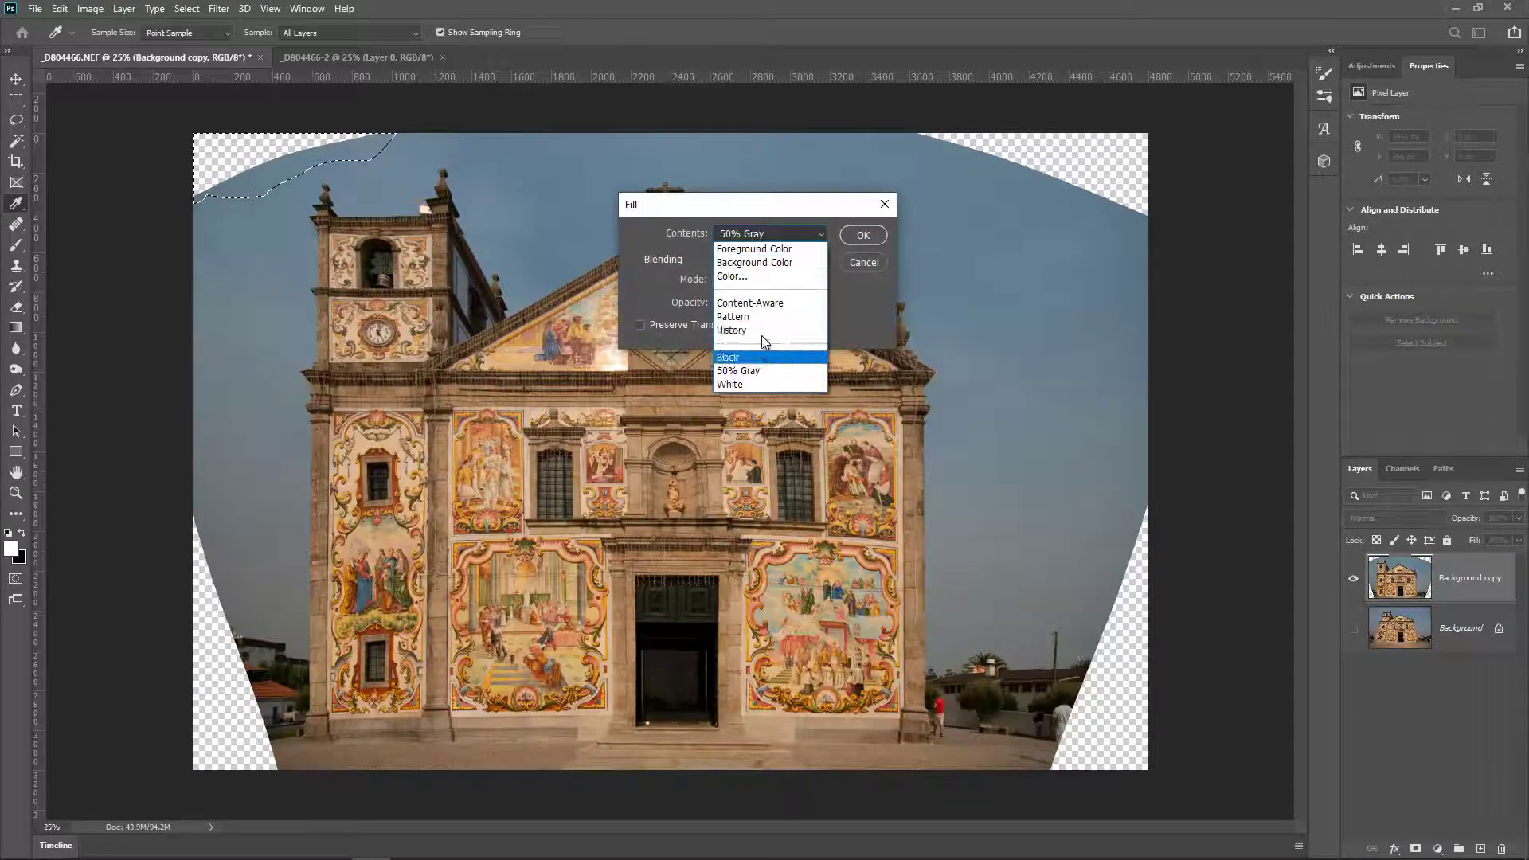
{"action": "left_click", "coordinate": [749, 302]}
{"action": "left_click", "coordinate": [865, 247]}
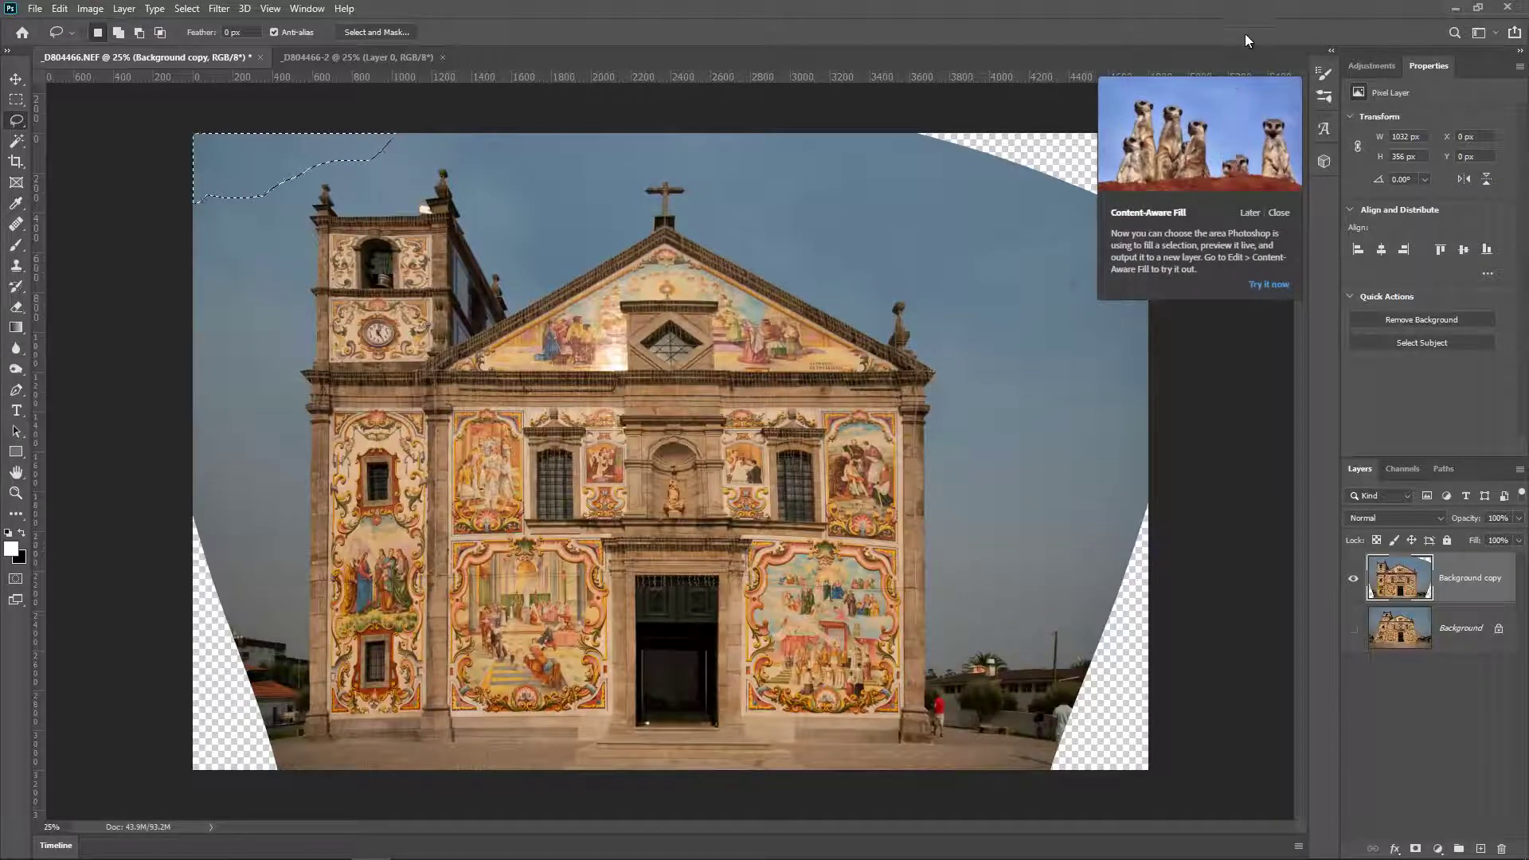
Step: Clone nearby sky with a roughly 238 px Clone Stamp brush over the top-right transparent corner
{"action": "left_click", "coordinate": [23, 272]}
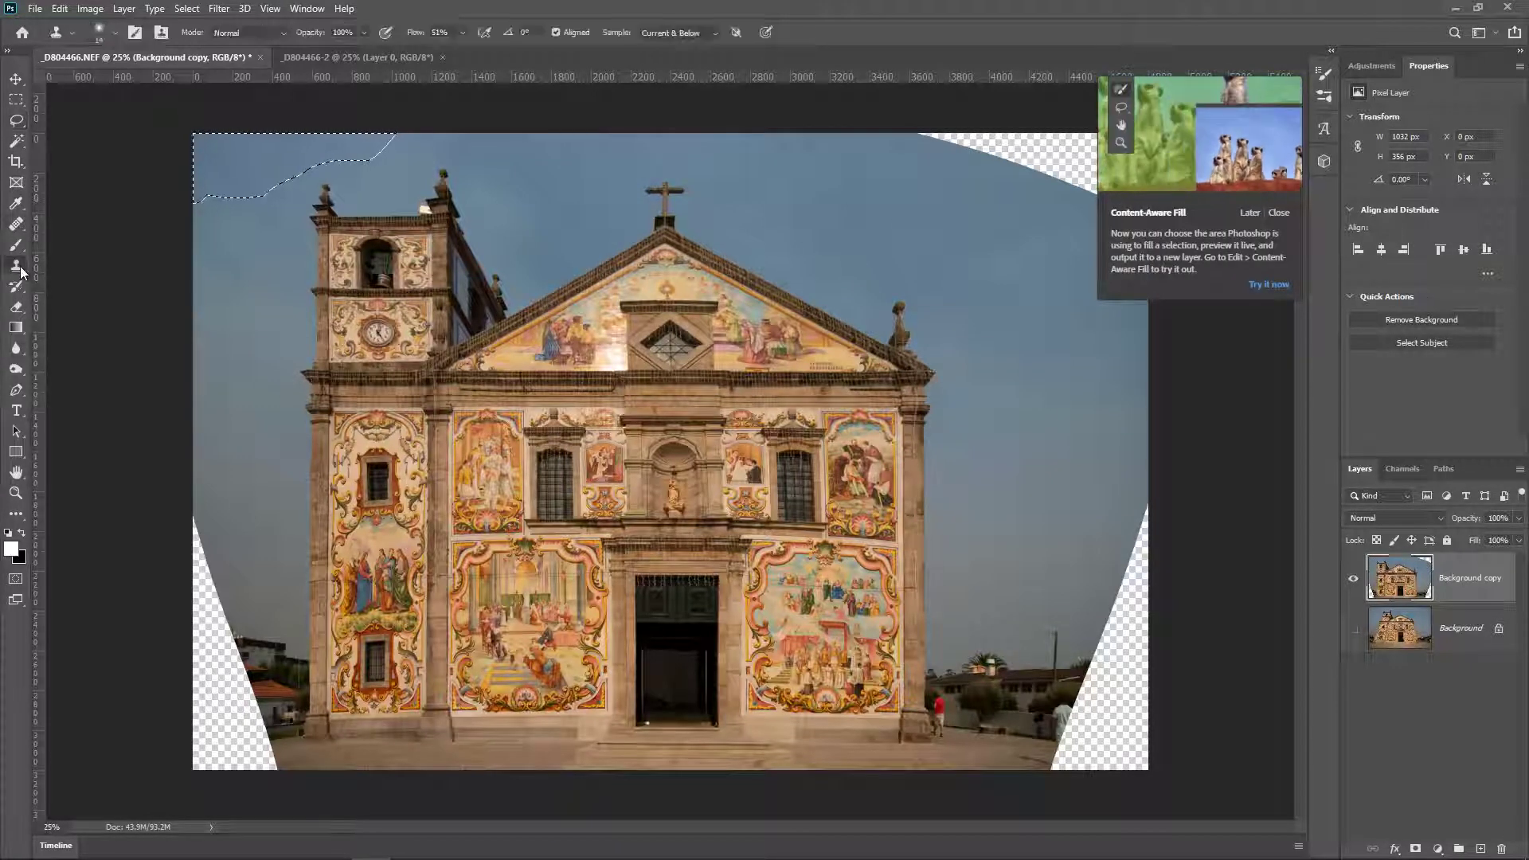
{"action": "left_click_drag", "start_coordinate": [1000, 215], "coordinate": [1029, 216]}
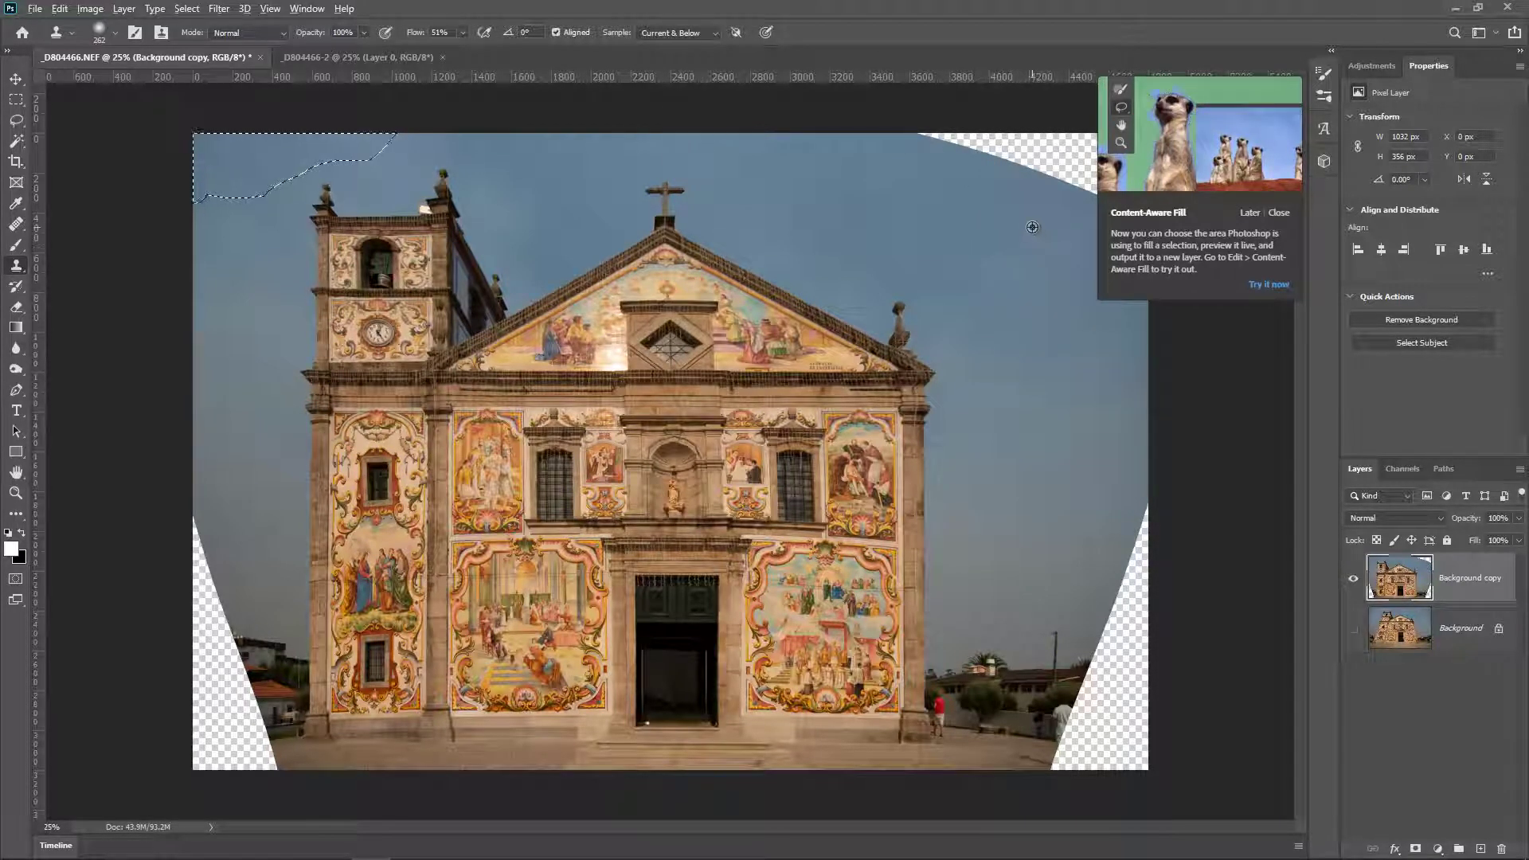
{"action": "key", "text": "ctrl+d"}
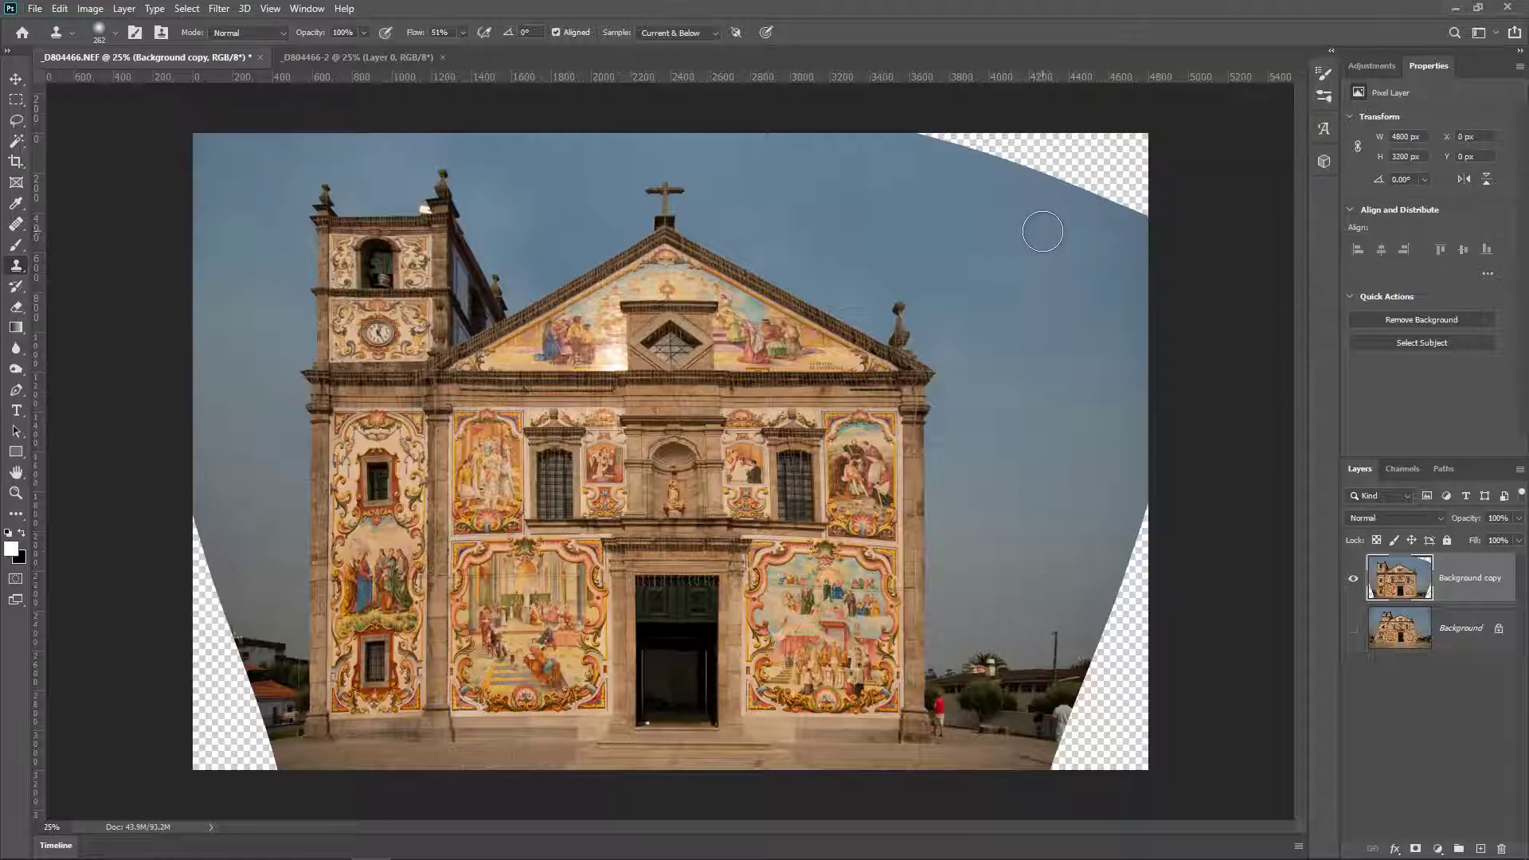
{"action": "left_click", "coordinate": [1083, 216], "text": "alt"}
{"action": "mouse_move", "coordinate": [1144, 186]}
{"action": "left_mouse_down"}
{"action": "mouse_move", "coordinate": [949, 143]}
{"action": "mouse_move", "coordinate": [1119, 167]}
{"action": "mouse_move", "coordinate": [1118, 199]}
{"action": "mouse_move", "coordinate": [1066, 184]}
{"action": "mouse_move", "coordinate": [1131, 186]}
{"action": "mouse_move", "coordinate": [1144, 207]}
{"action": "mouse_move", "coordinate": [1097, 197]}
{"action": "mouse_move", "coordinate": [1099, 156]}
{"action": "mouse_move", "coordinate": [1096, 190]}
{"action": "left_mouse_up"}
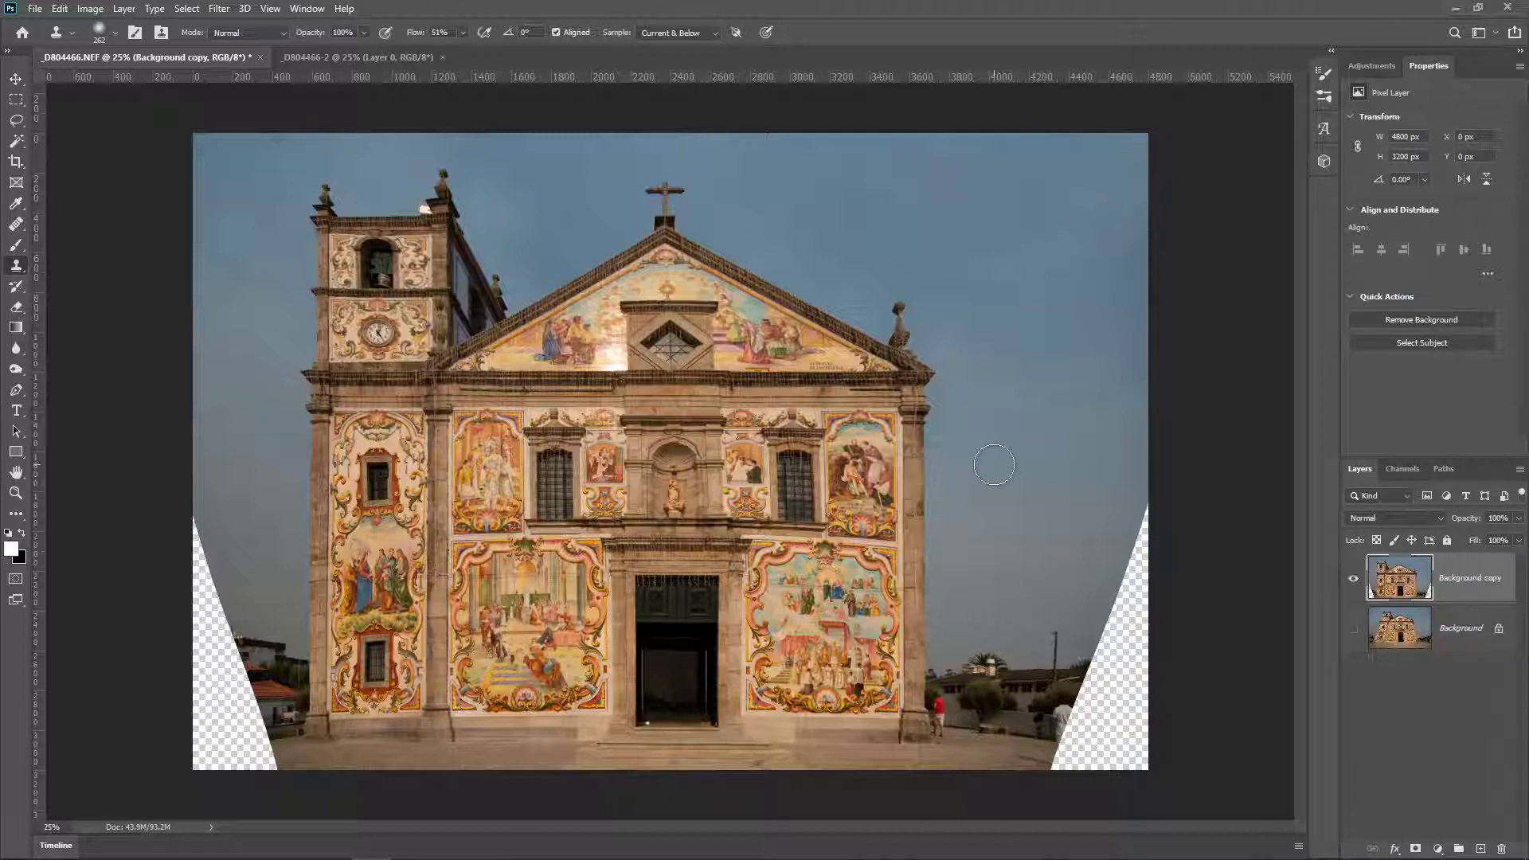
Step: Crop the left, right, top and bottom edges inward past the empty wedges, leaving 3968 × 2992 px
{"action": "left_click", "coordinate": [16, 161]}
{"action": "right_click", "coordinate": [16, 161]}
{"action": "left_click", "coordinate": [69, 165]}
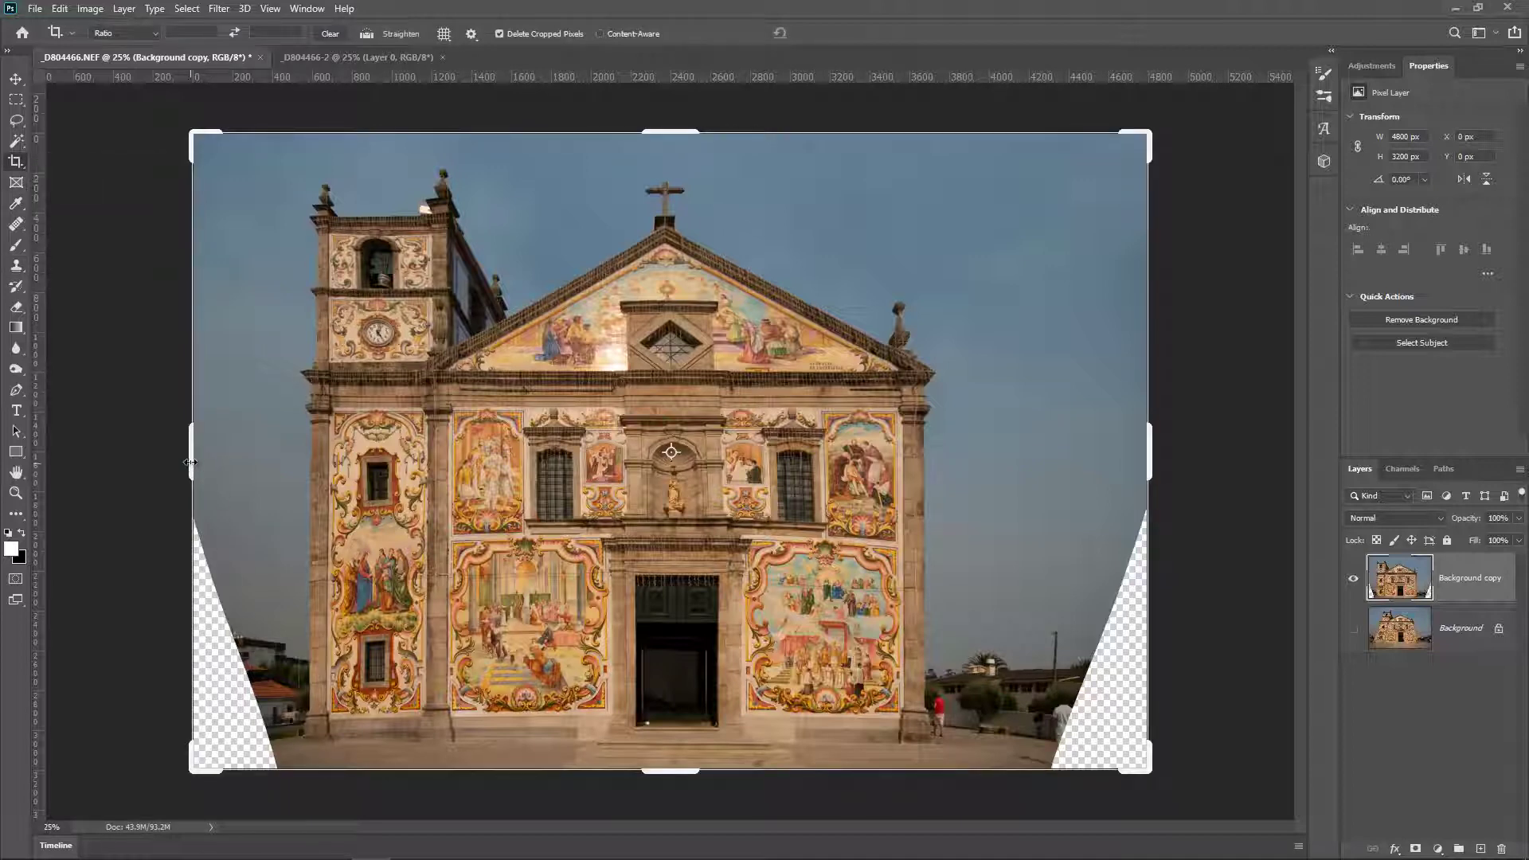
{"action": "left_click_drag", "start_coordinate": [190, 462], "coordinate": [229, 468]}
{"action": "left_click_drag", "start_coordinate": [1114, 466], "coordinate": [1067, 466]}
{"action": "left_click_drag", "start_coordinate": [689, 133], "coordinate": [689, 143]}
{"action": "left_click_drag", "start_coordinate": [665, 760], "coordinate": [665, 742]}
{"action": "left_click", "coordinate": [836, 36]}
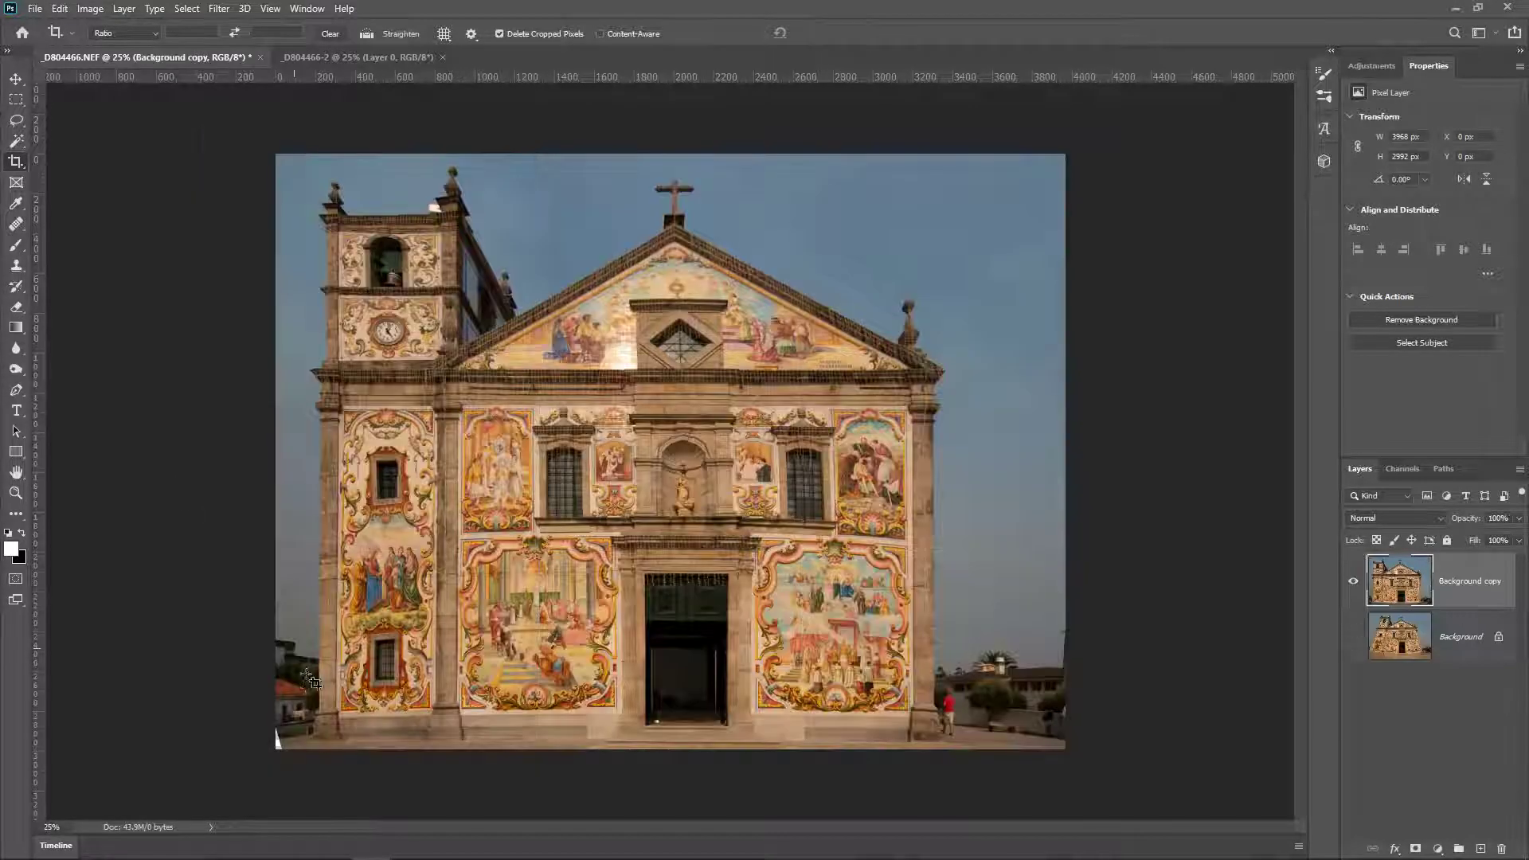
{"action": "scroll", "coordinate": [295, 749], "scroll_direction": "up", "scroll_amount": 7}
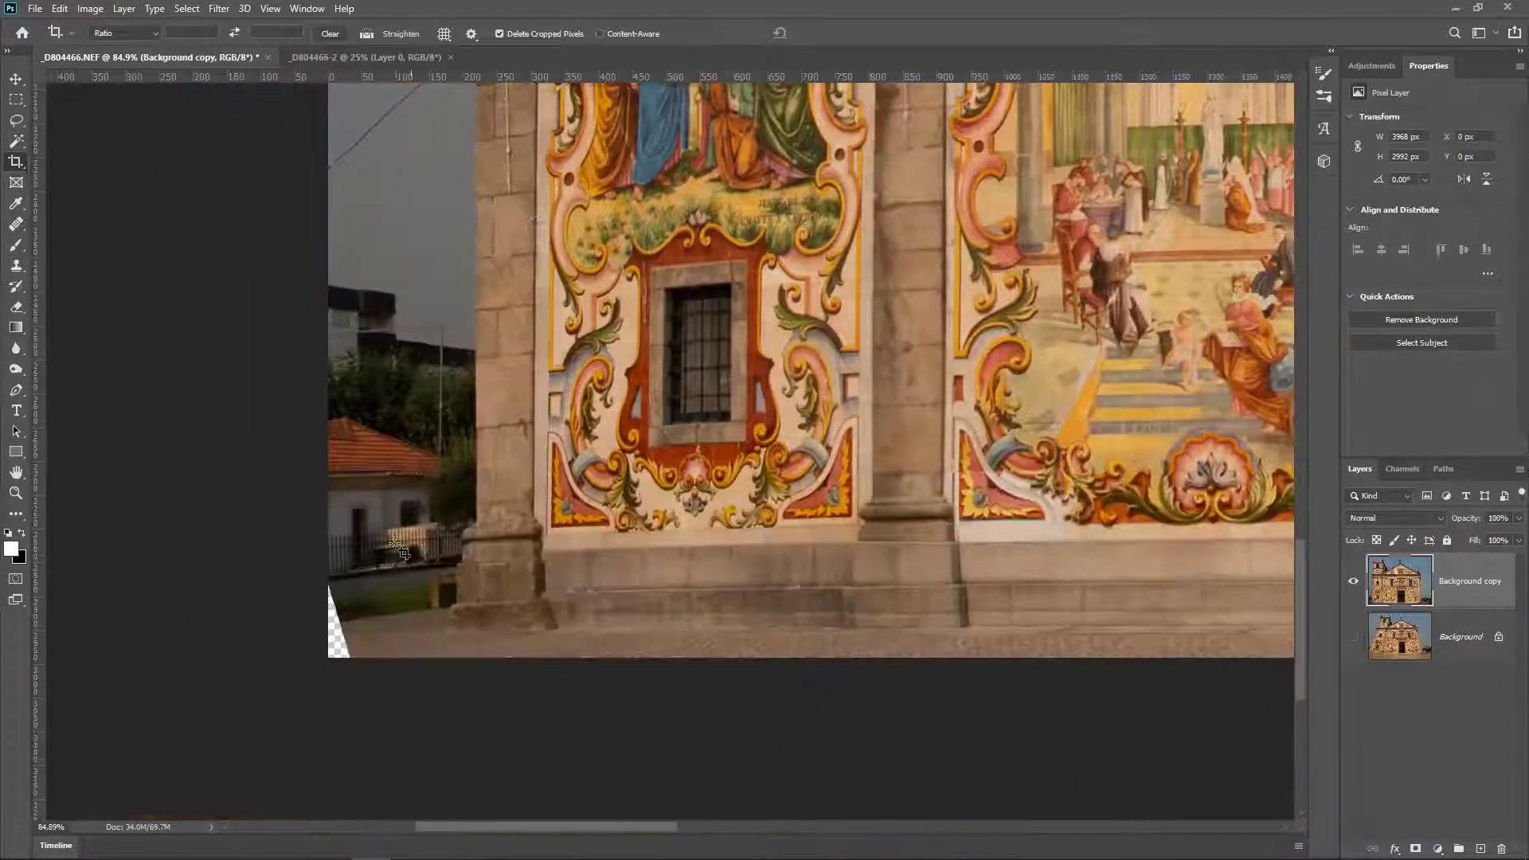
{"action": "scroll", "coordinate": [398, 557], "scroll_direction": "up", "scroll_amount": 5}
{"action": "key", "text": "s"}
{"action": "key", "text": "alt+s"}
{"action": "mouse_move", "coordinate": [362, 599]}
{"action": "left_mouse_down"}
{"action": "mouse_move", "coordinate": [206, 622]}
{"action": "mouse_move", "coordinate": [289, 610]}
{"action": "mouse_move", "coordinate": [275, 570]}
{"action": "mouse_move", "coordinate": [300, 693]}
{"action": "left_mouse_up"}
{"action": "scroll", "coordinate": [301, 570], "scroll_direction": "down", "scroll_amount": 5}
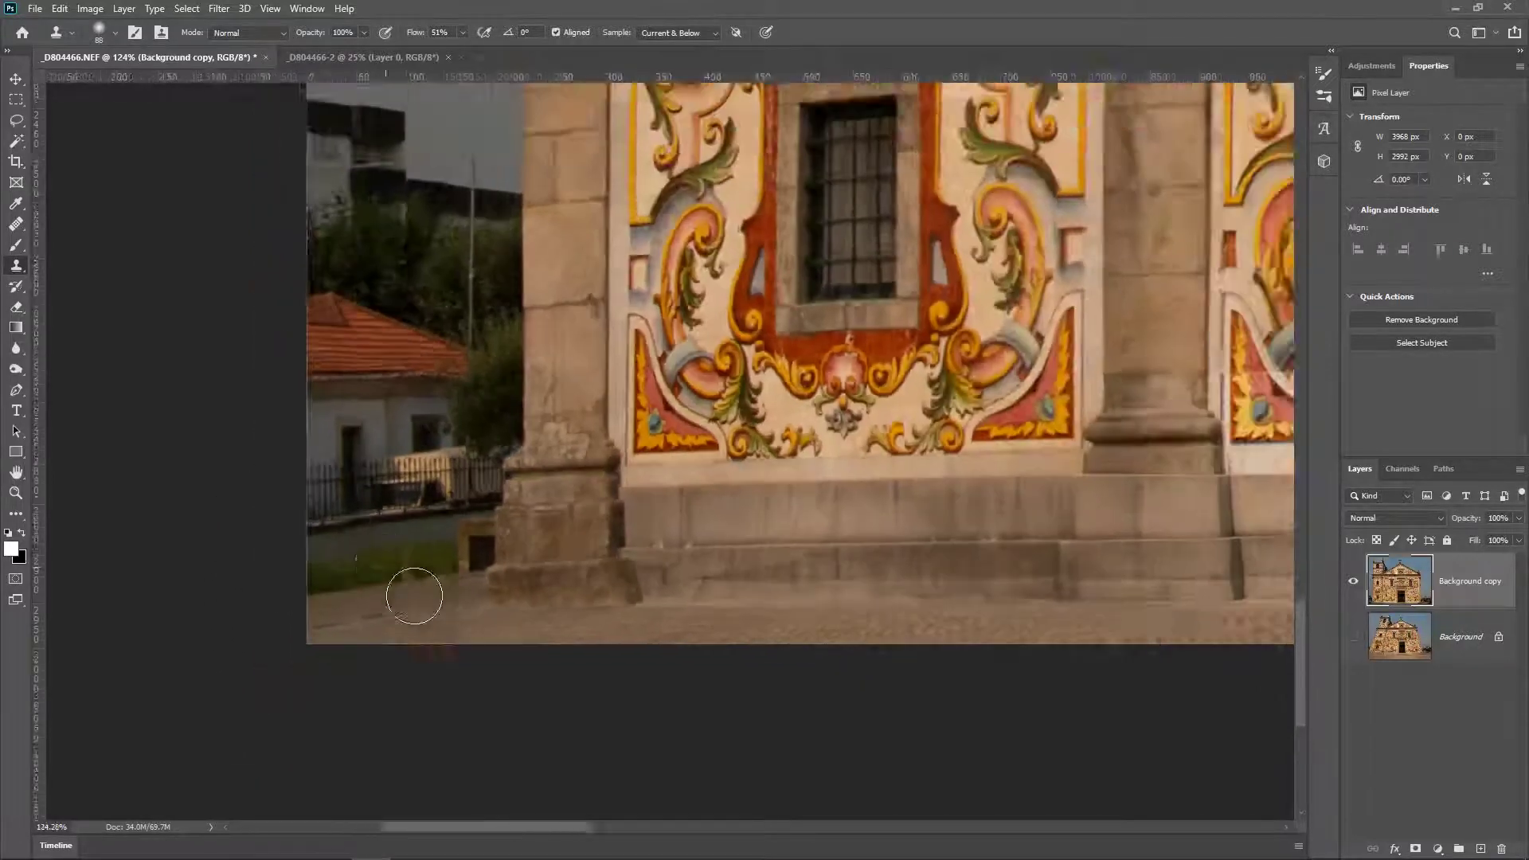
{"action": "scroll", "coordinate": [386, 568], "scroll_direction": "down", "scroll_amount": 3}
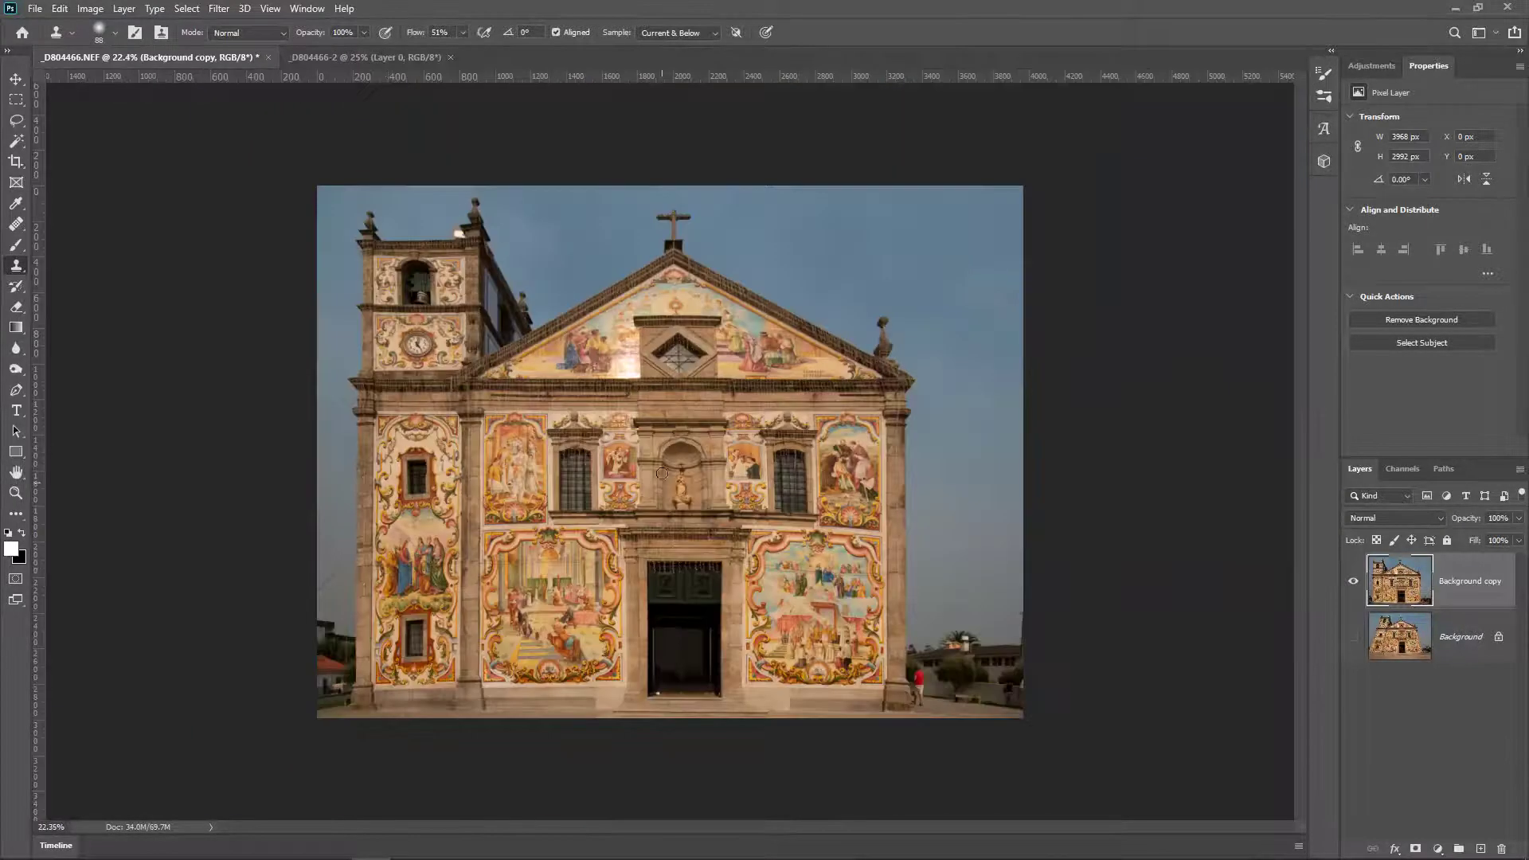
{"action": "scroll", "coordinate": [660, 463], "scroll_direction": "up", "scroll_amount": 6}
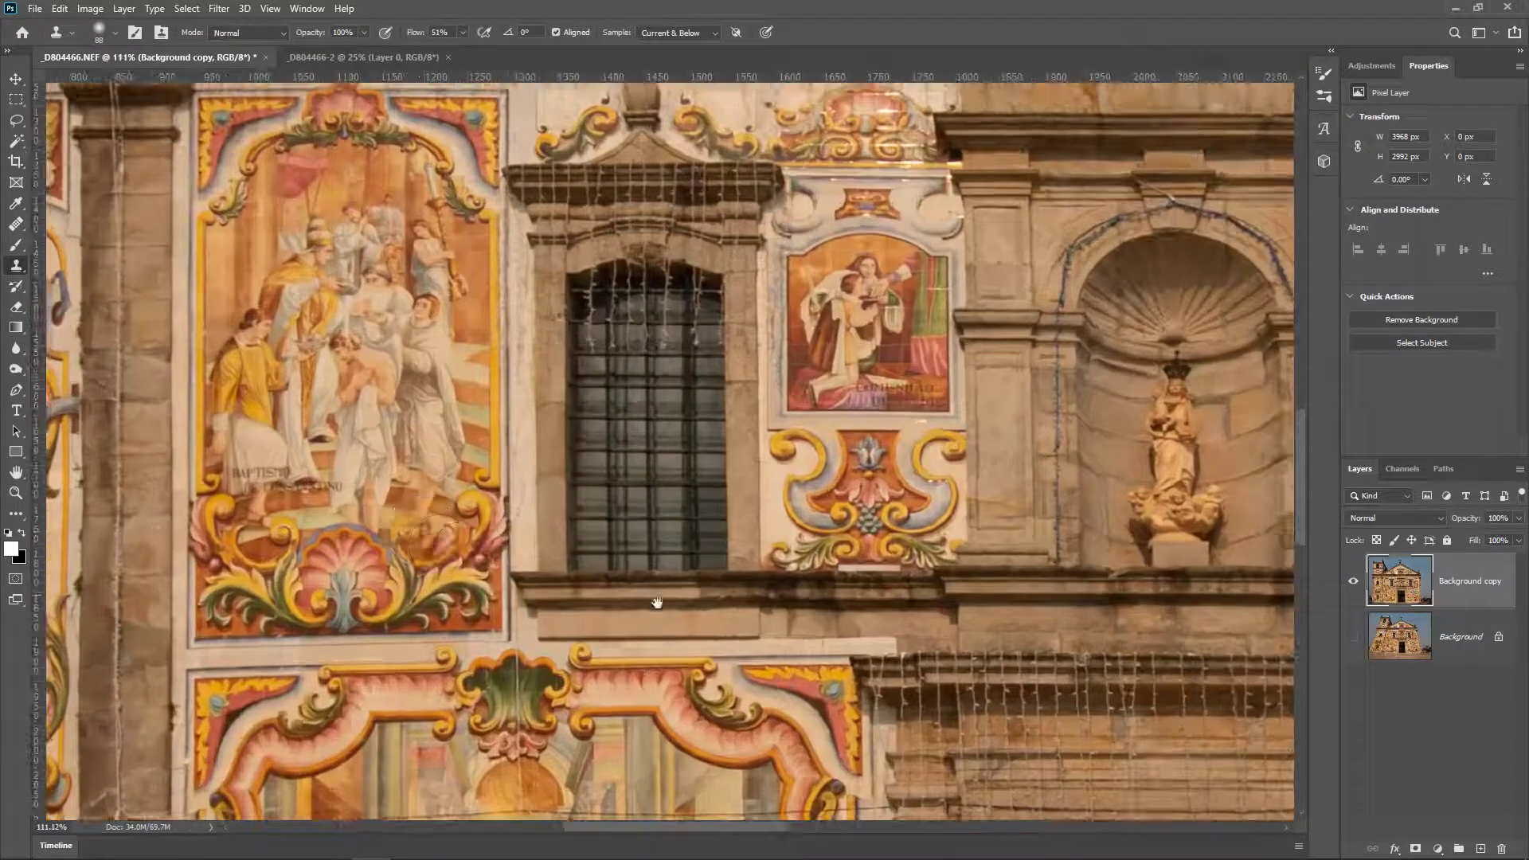
{"action": "left_click_drag", "start_coordinate": [336, 593], "coordinate": [588, 510]}
{"action": "key", "text": "c"}
{"action": "scroll", "coordinate": [586, 500], "scroll_direction": "down", "scroll_amount": 6}
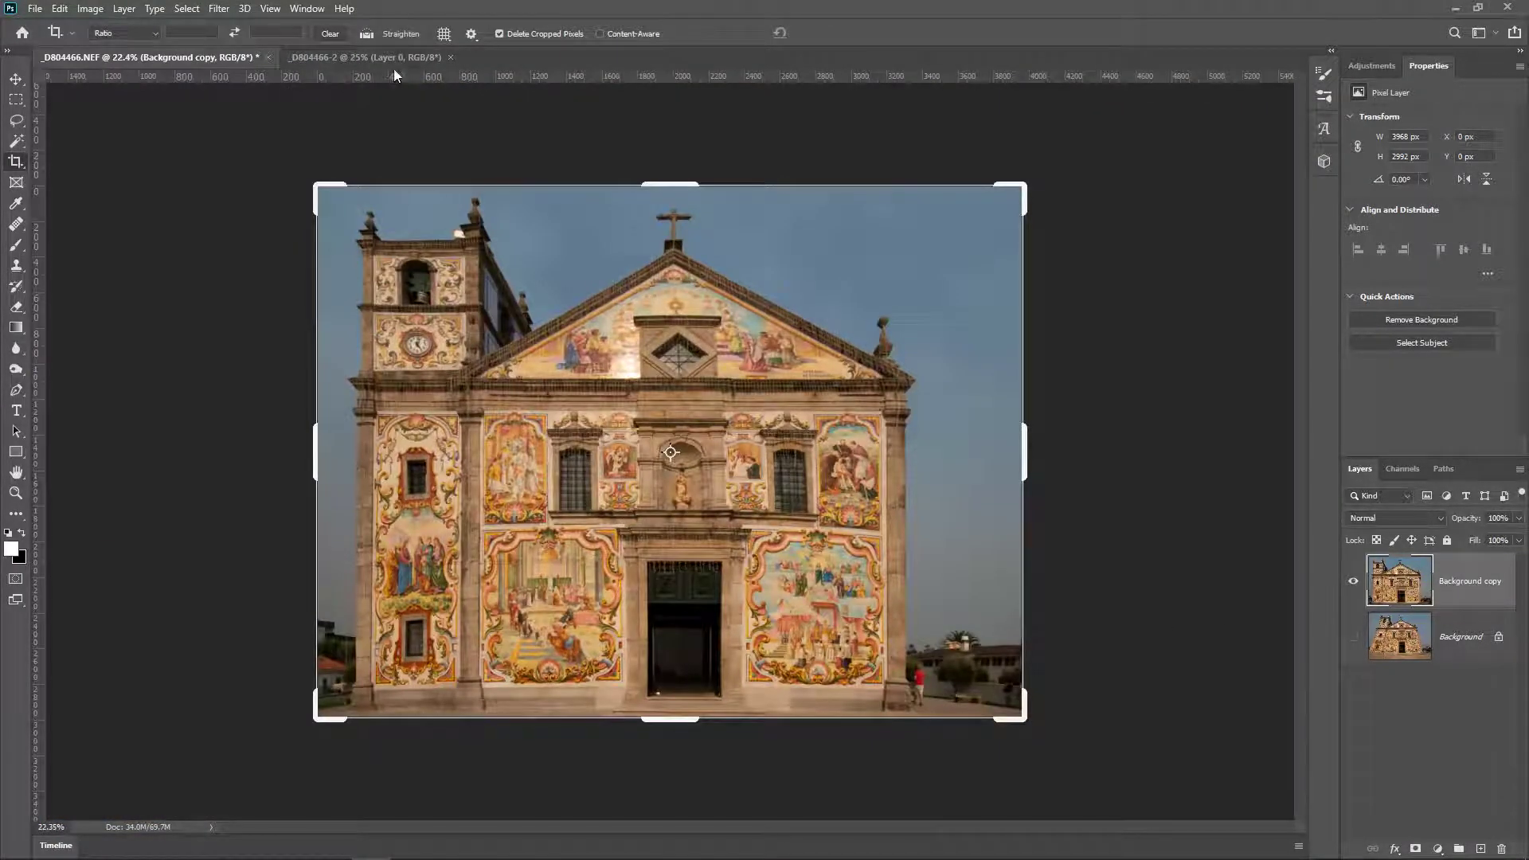
{"action": "left_click", "coordinate": [376, 61]}
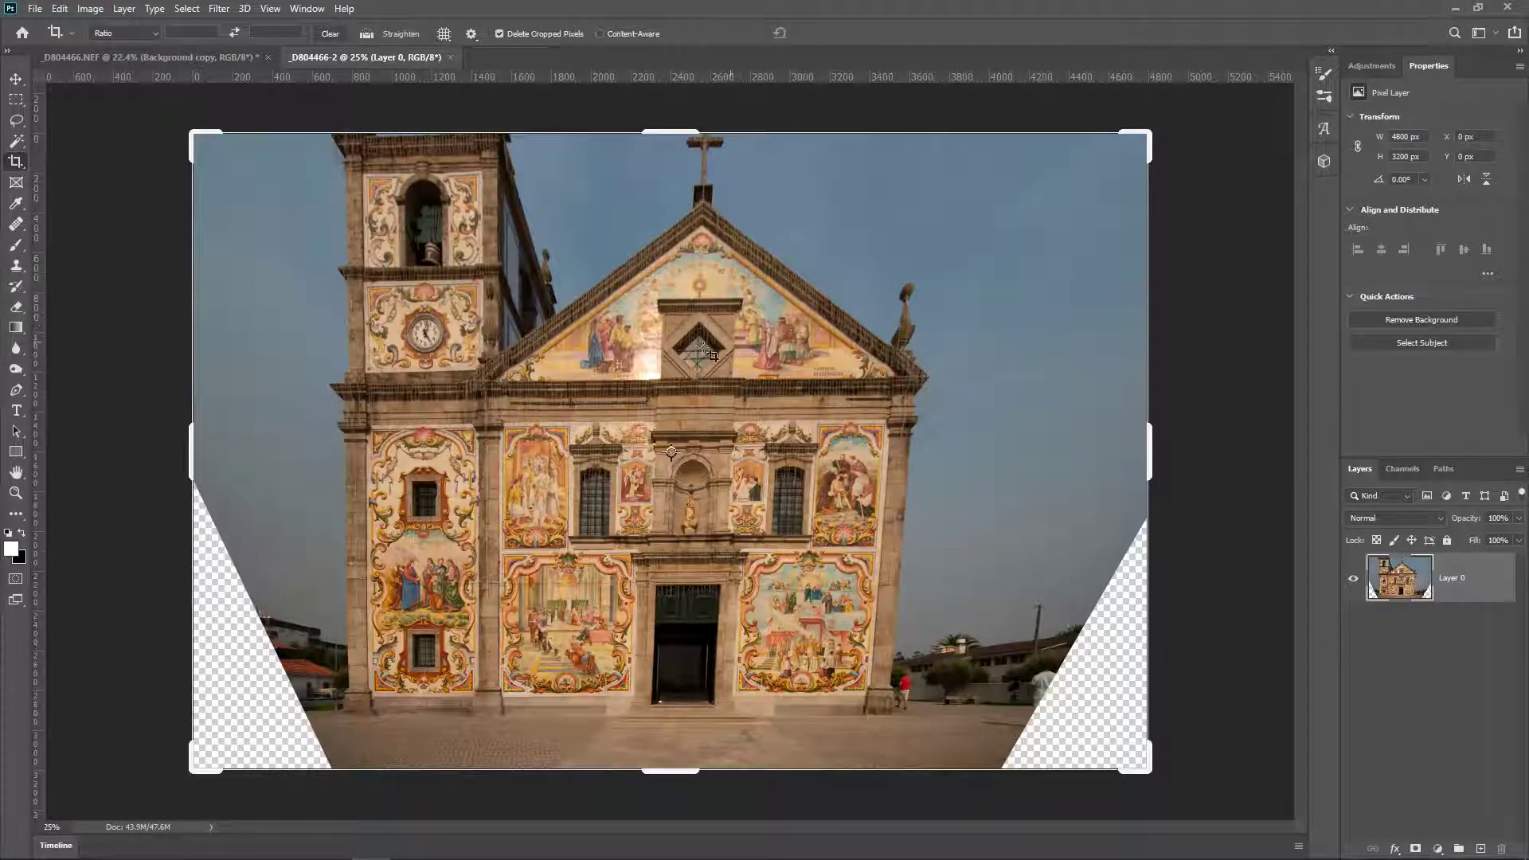
{"action": "left_click", "coordinate": [136, 56]}
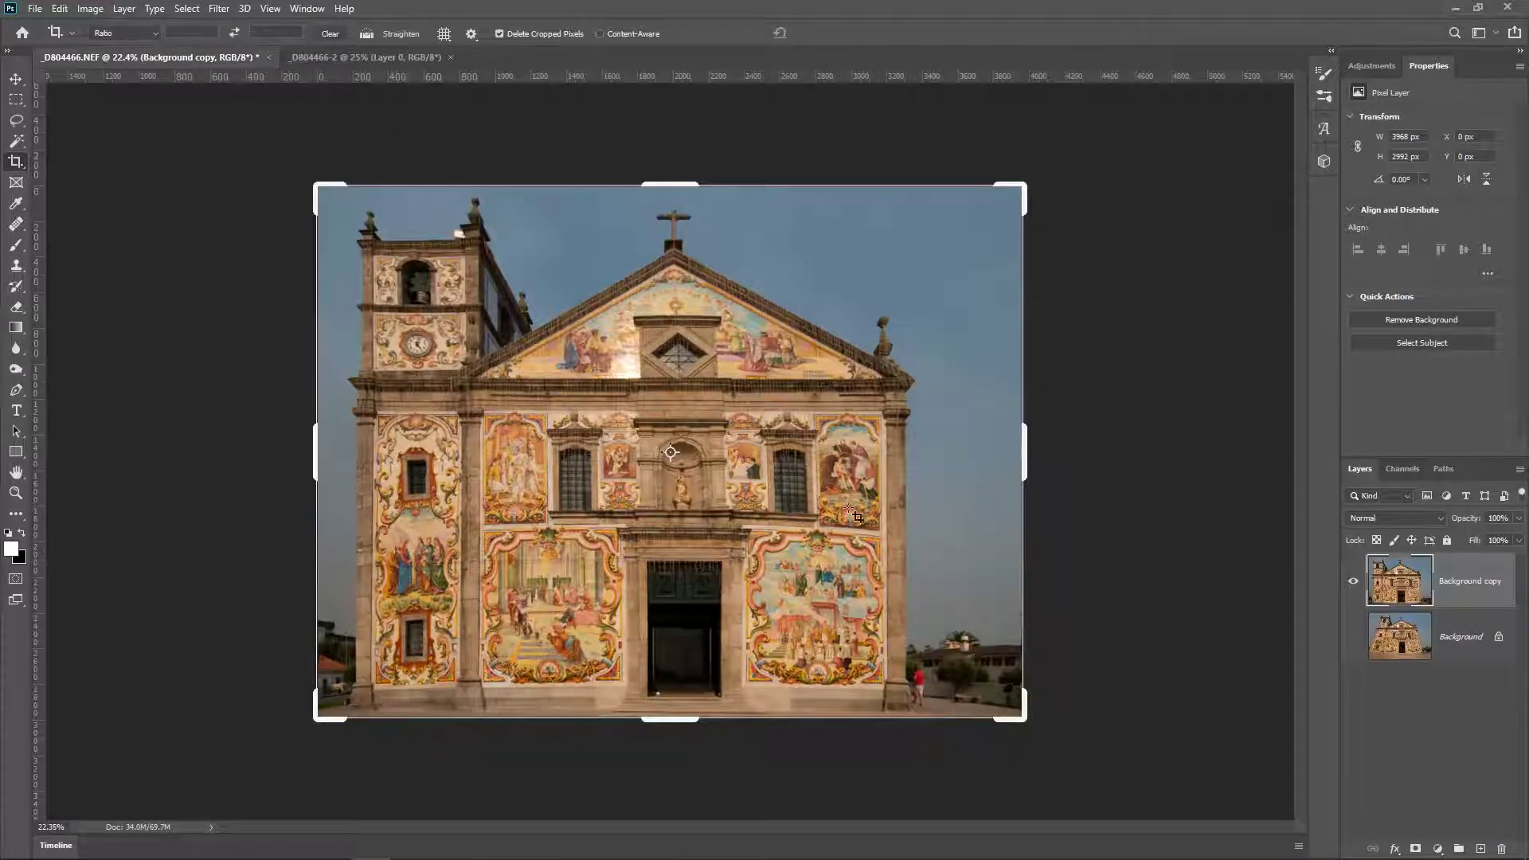